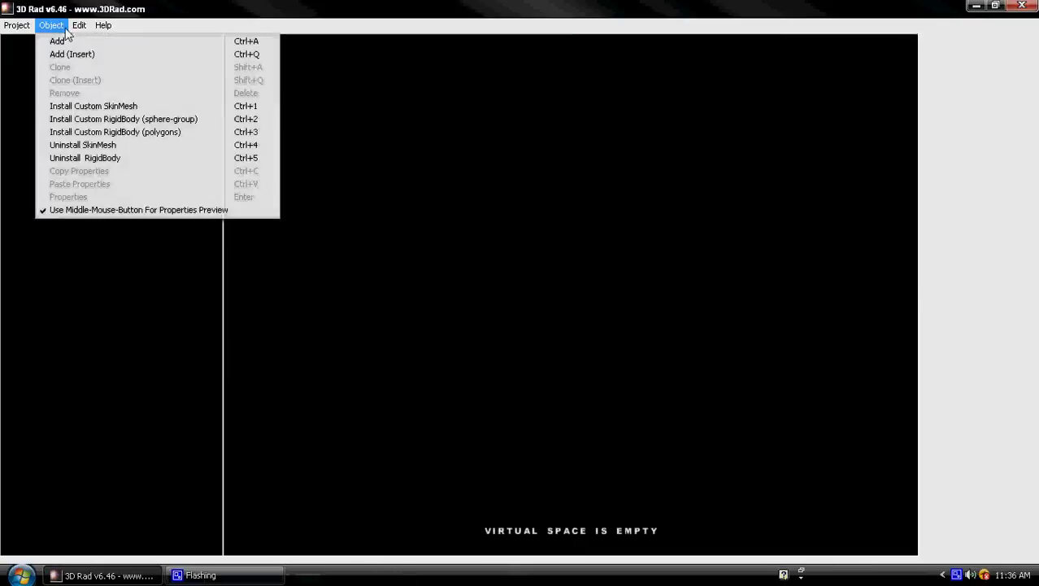
- Add a Terrain object from the Add Object dialog, creating grassy hills and rocky ridges
left_click(56, 40)
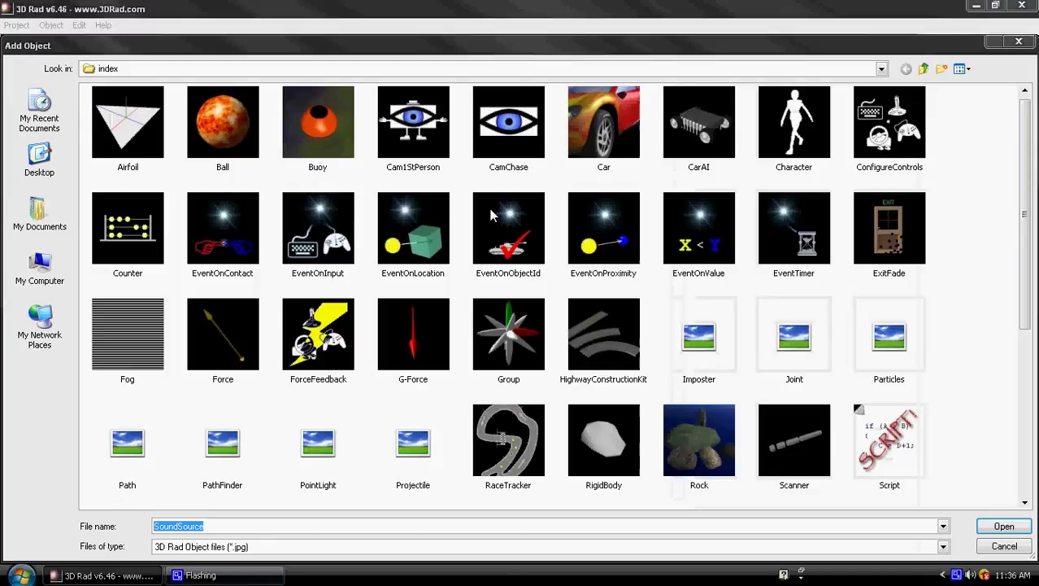
left_click(976, 269)
scroll(976, 269, "down", 3)
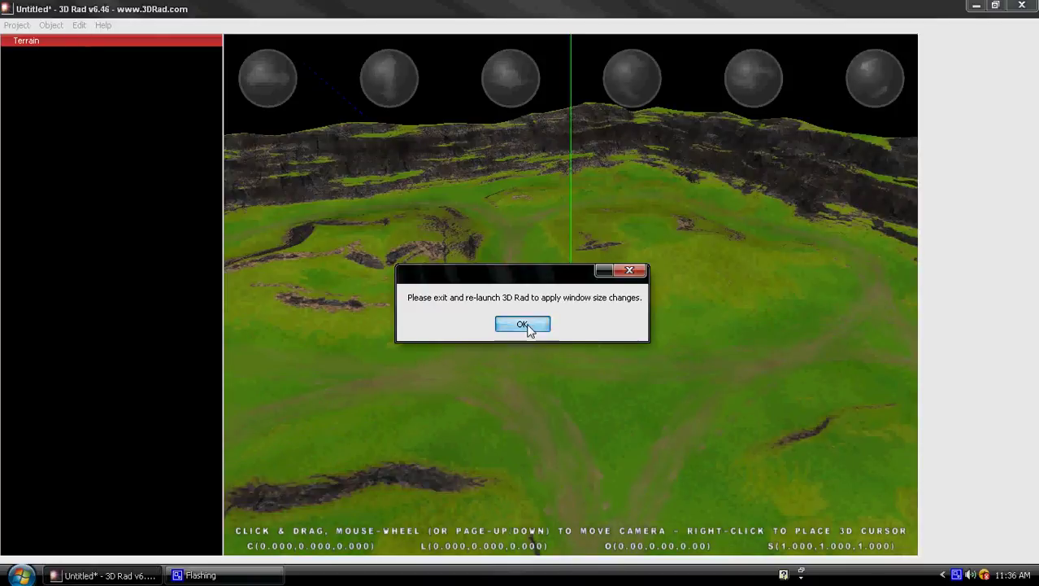
- Add a G-Force gravity object, then browse the Add Object list for the Car
left_click(523, 324)
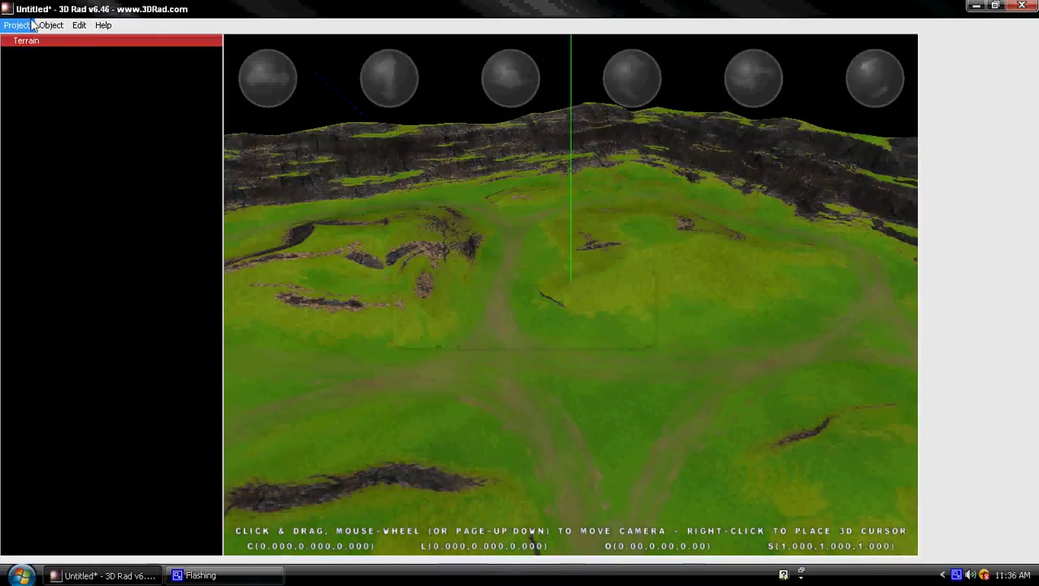
left_click(50, 24)
left_click(54, 39)
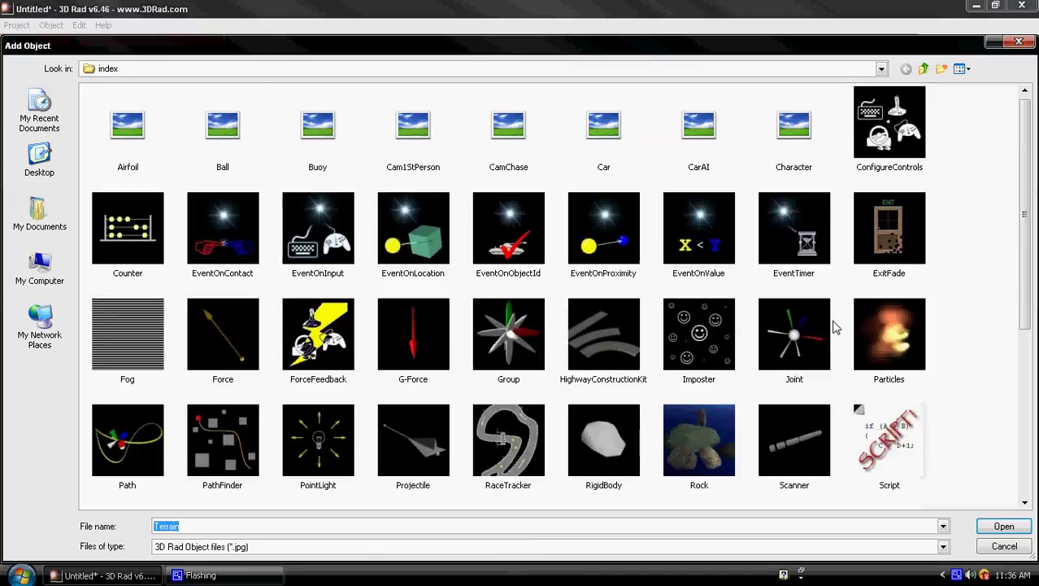
double_click(386, 338)
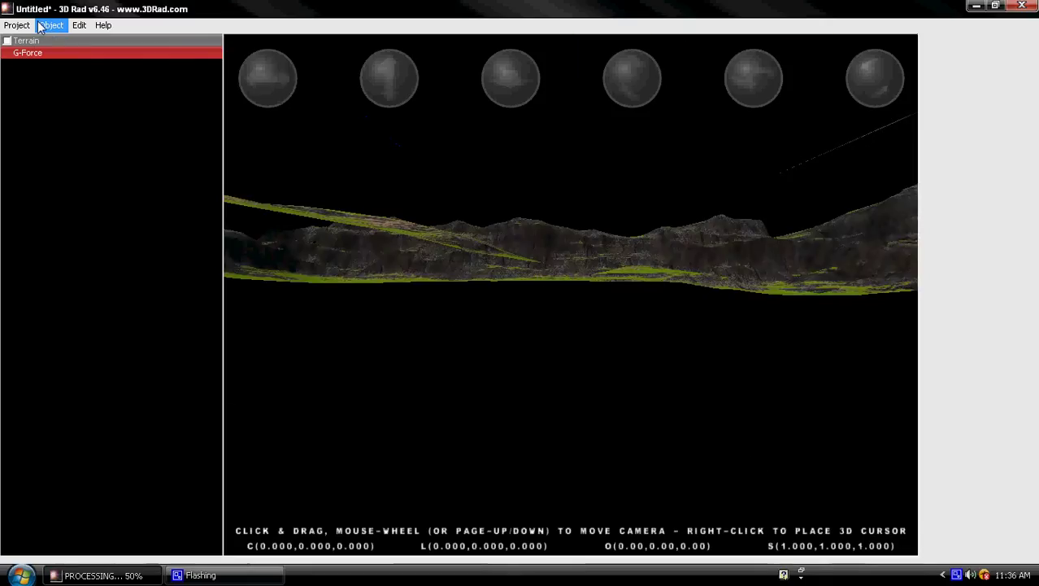
left_click(50, 24)
scroll(947, 353, "down", 3)
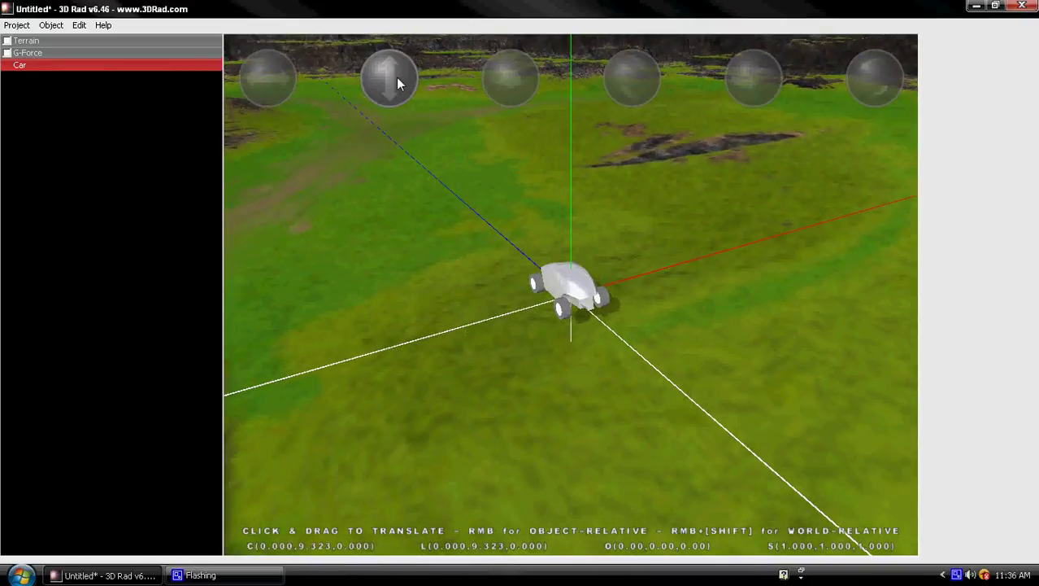
- Change the Car's body model to SportsCar and confirm
double_click(57, 67)
left_click(523, 216)
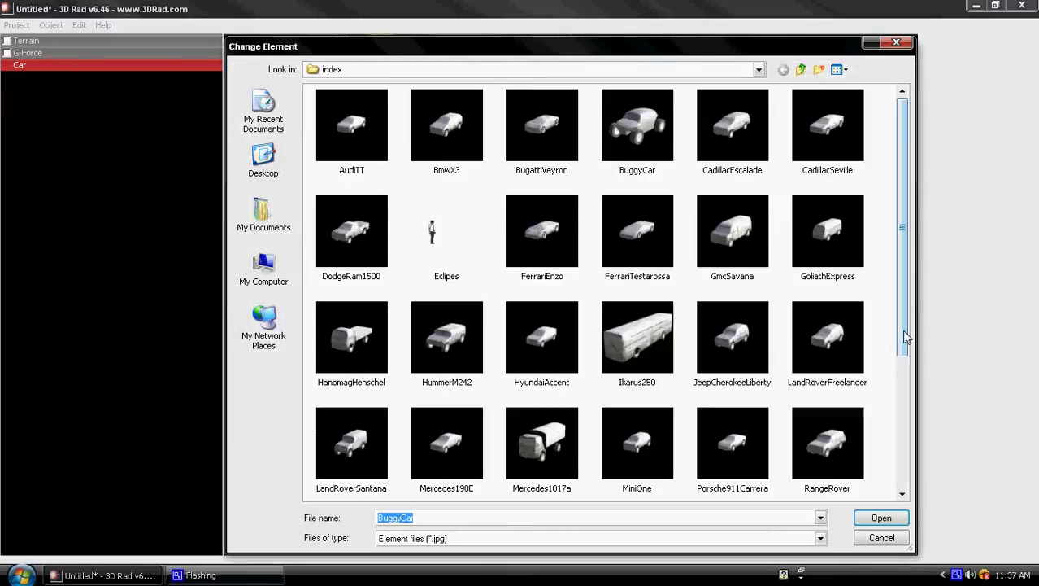
left_click_drag(907, 338, 890, 472)
double_click(652, 379)
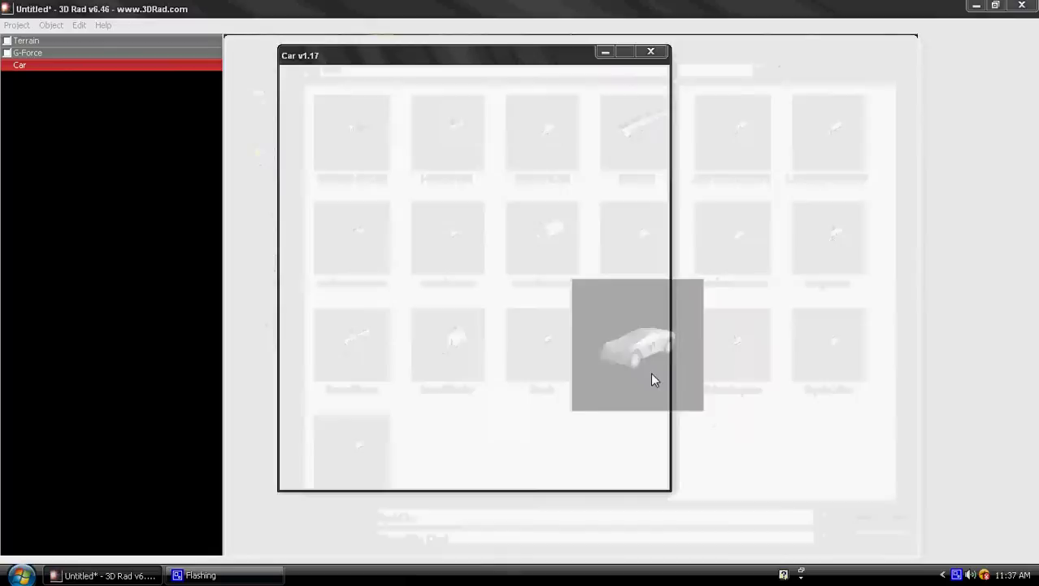
key("Return")
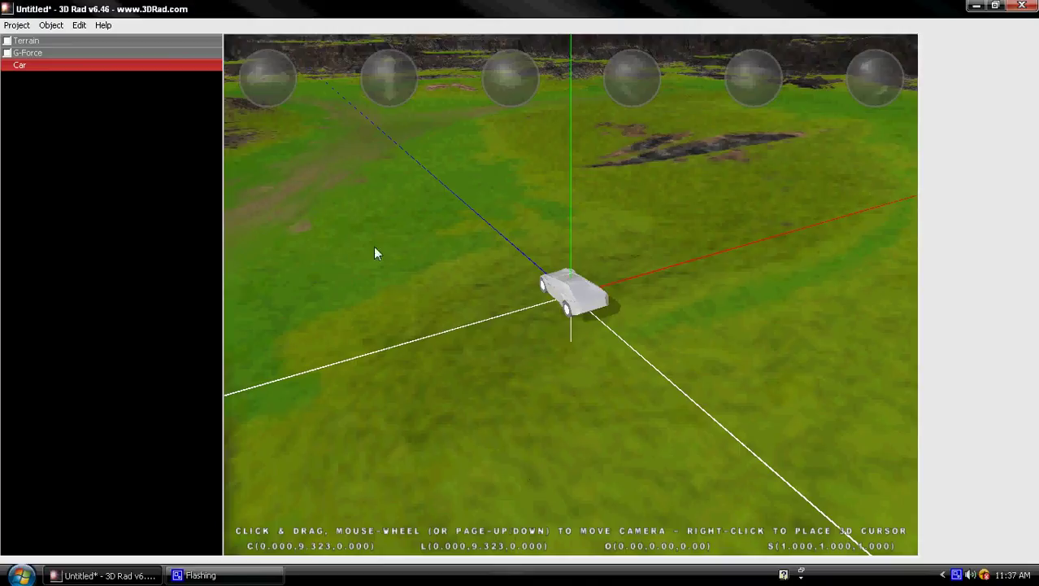
- Test-drive the project with the SportsCar body, stopping with Esc
double_click(62, 70)
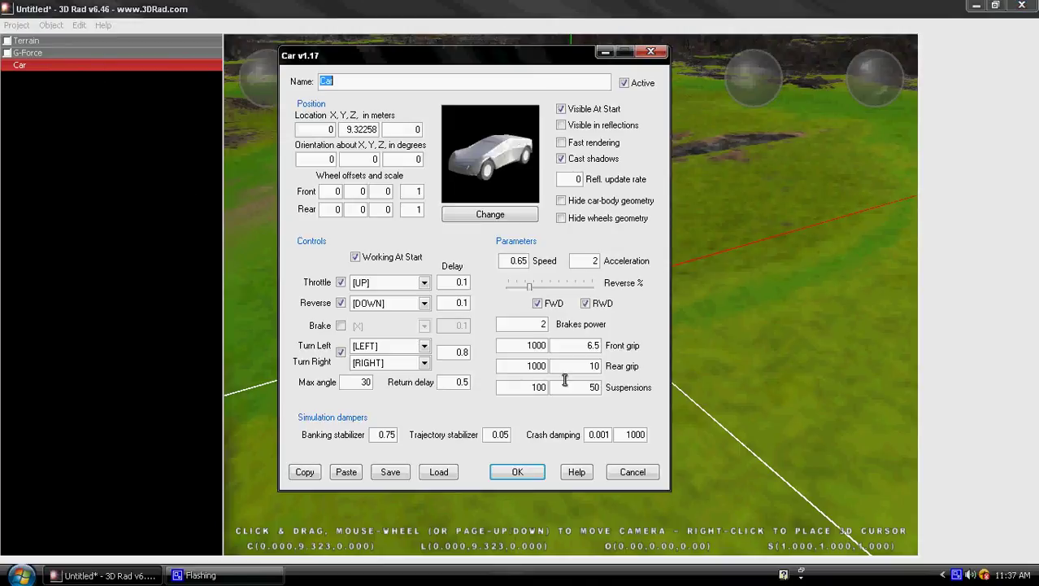
left_click(537, 467)
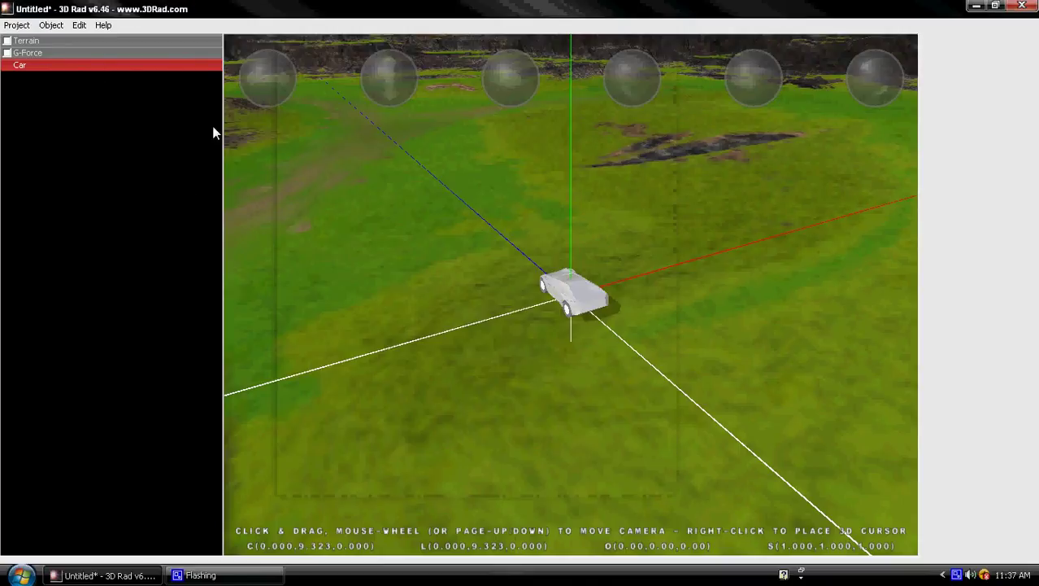
left_click(8, 45)
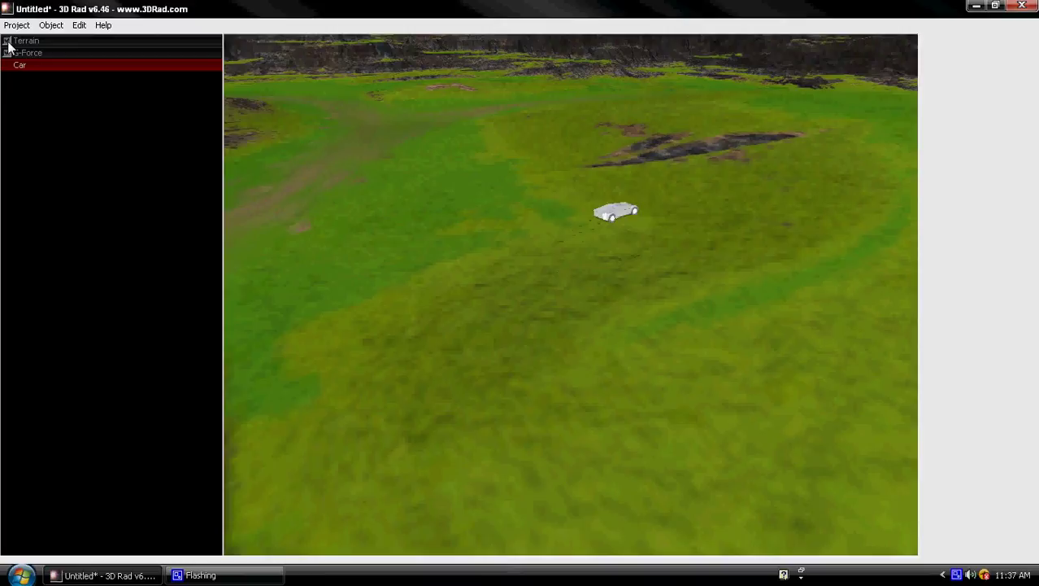
key("Escape")
- Add a CamChase camera to the scene and bring the car into view
left_click(50, 25)
left_click(67, 40)
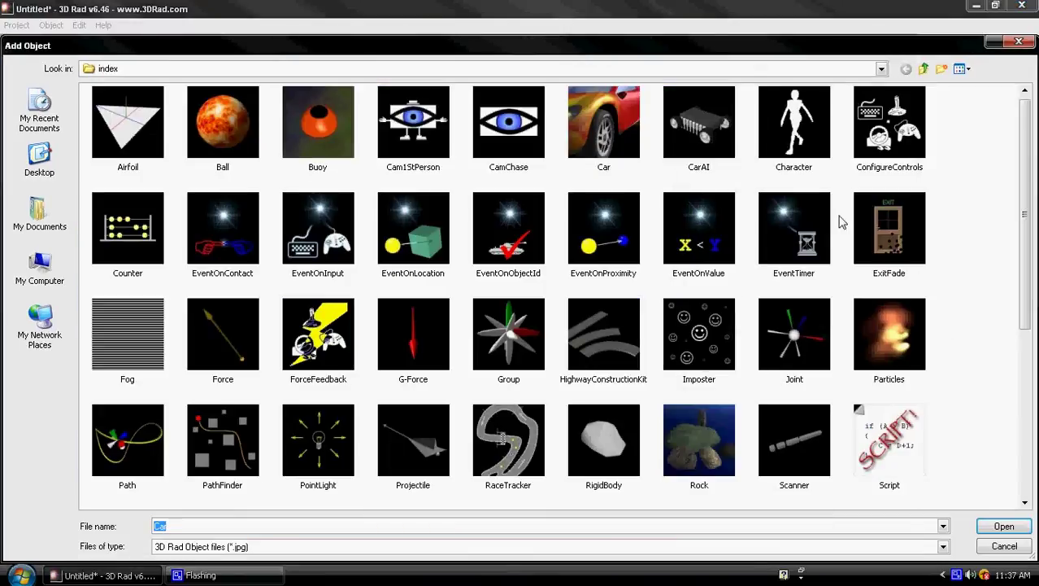
double_click(518, 123)
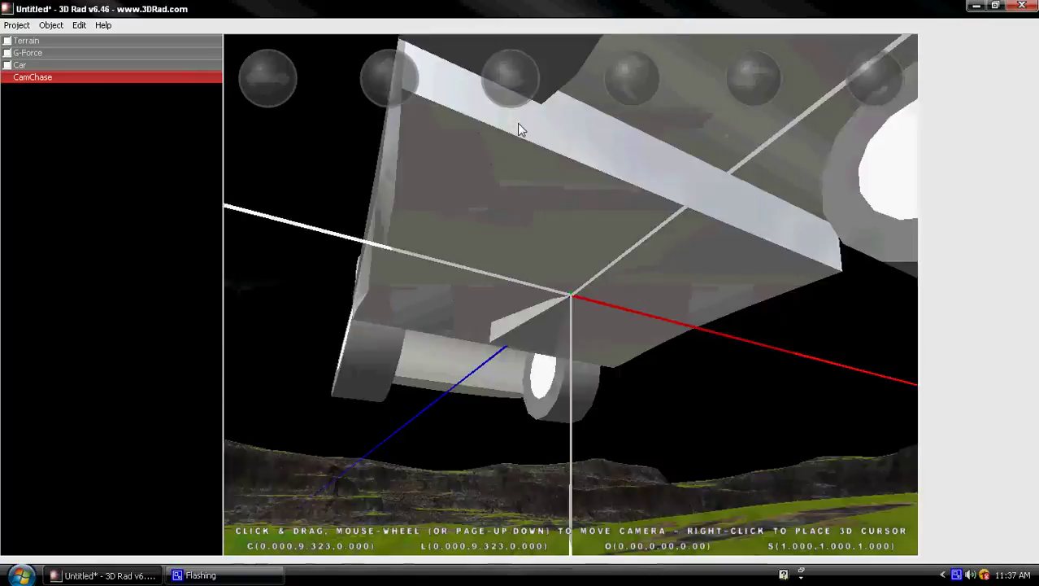
scroll(517, 123, "up", 3)
mouse_move(517, 123)
left_mouse_down()
mouse_move(498, 96)
mouse_move(568, 478)
mouse_move(363, 297)
mouse_move(444, 85)
mouse_move(677, 299)
mouse_move(547, 279)
left_mouse_up()
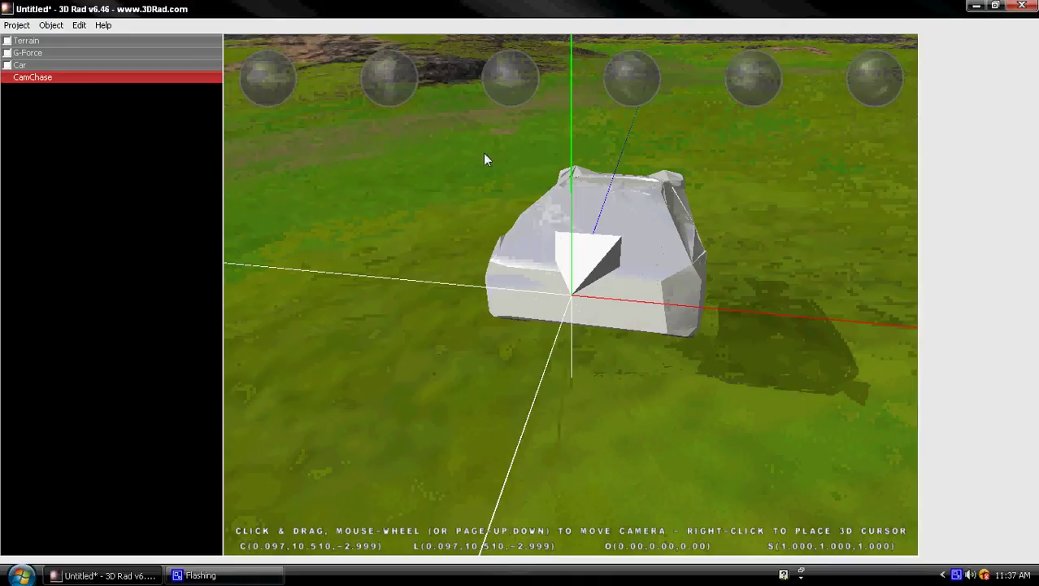
- Position the chase camera above and behind the car, previewing through it
left_click_drag(484, 152, 520, 291)
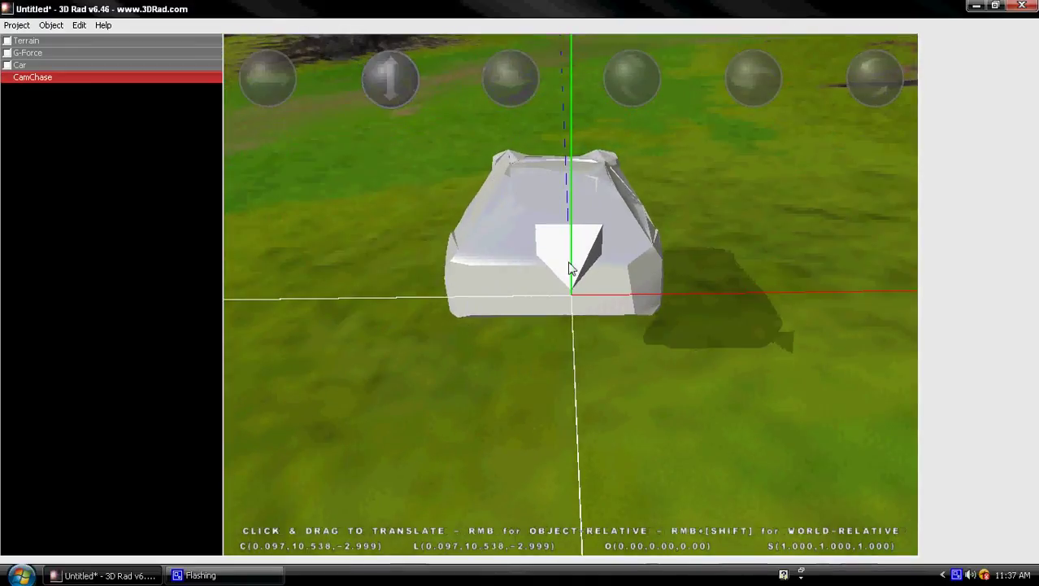
left_click_drag(390, 78, 396, 81)
left_click_drag(268, 84, 321, 44)
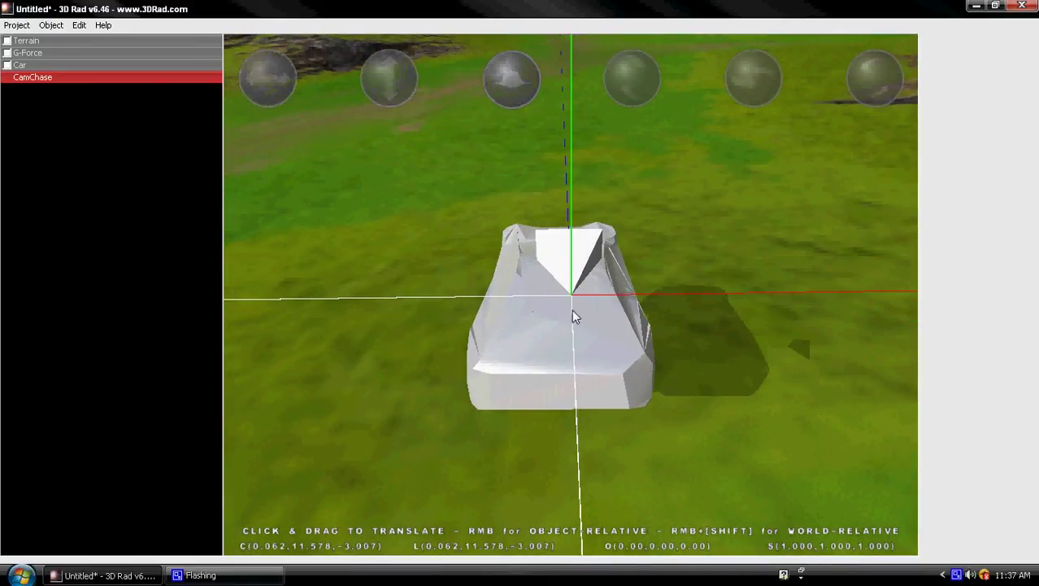
left_click(285, 74)
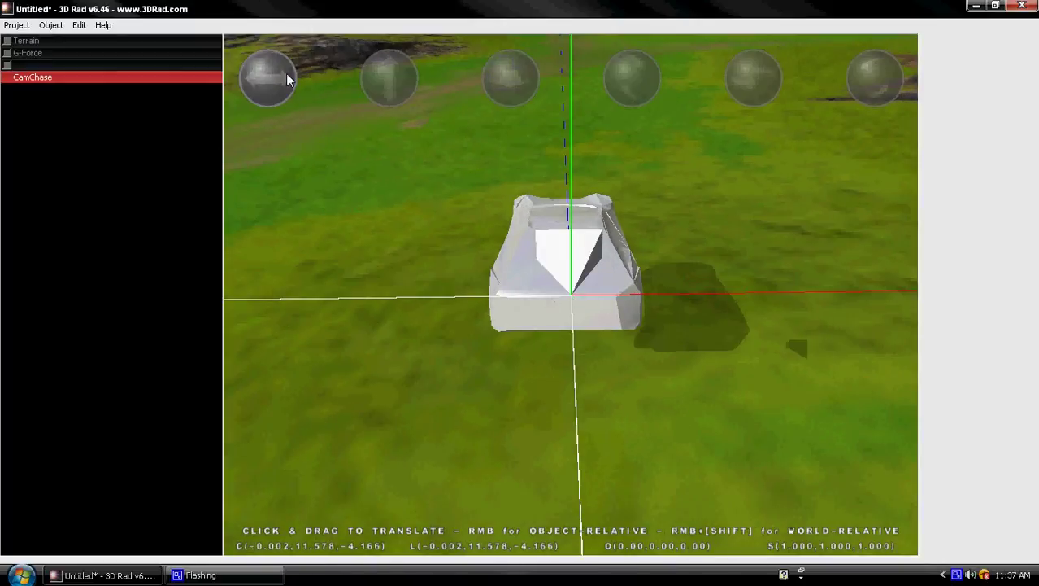
left_click(285, 73)
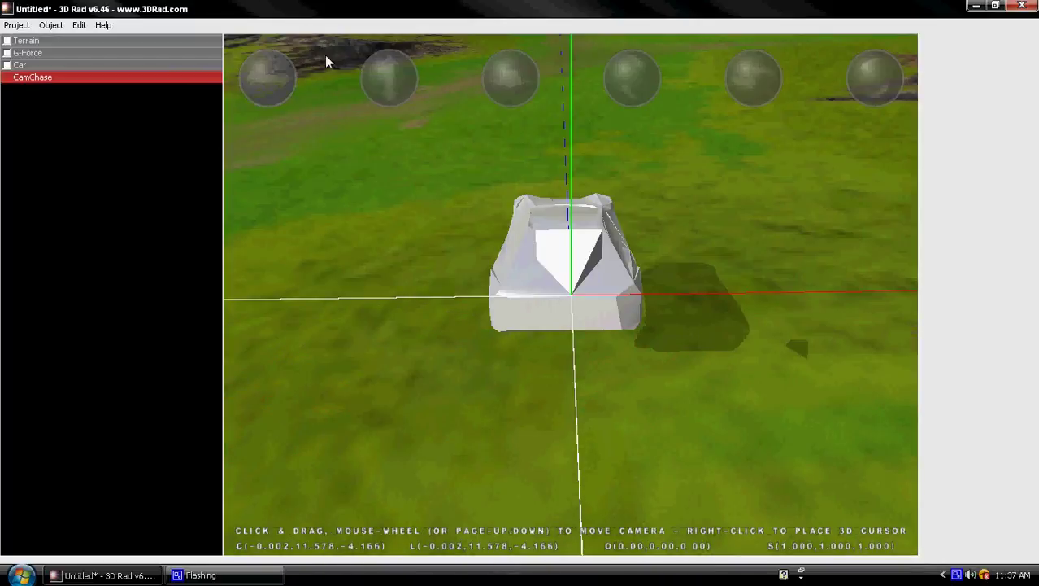
left_click_drag(413, 91, 580, 432)
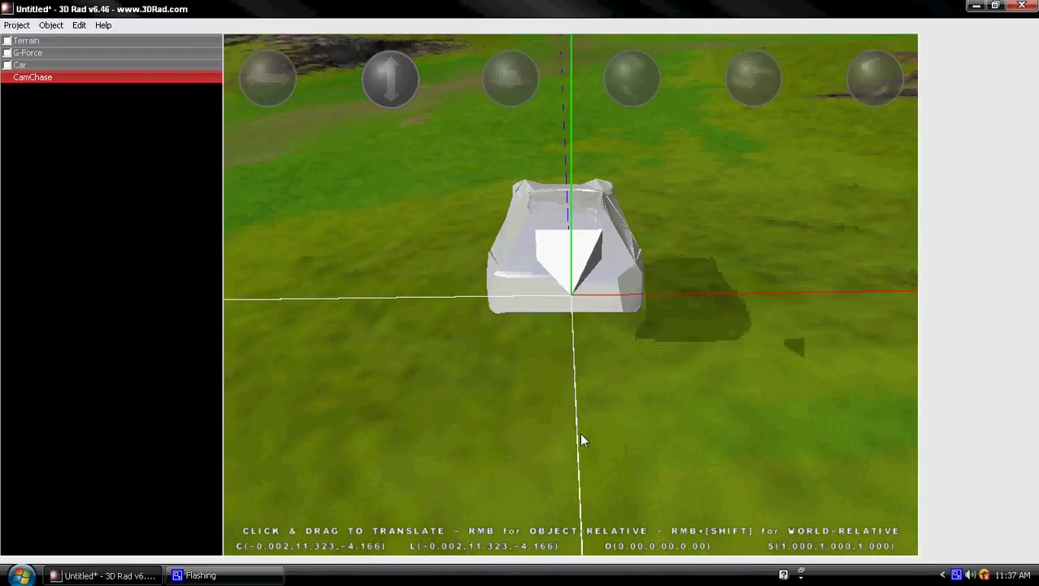
left_click(287, 45)
left_click(287, 47)
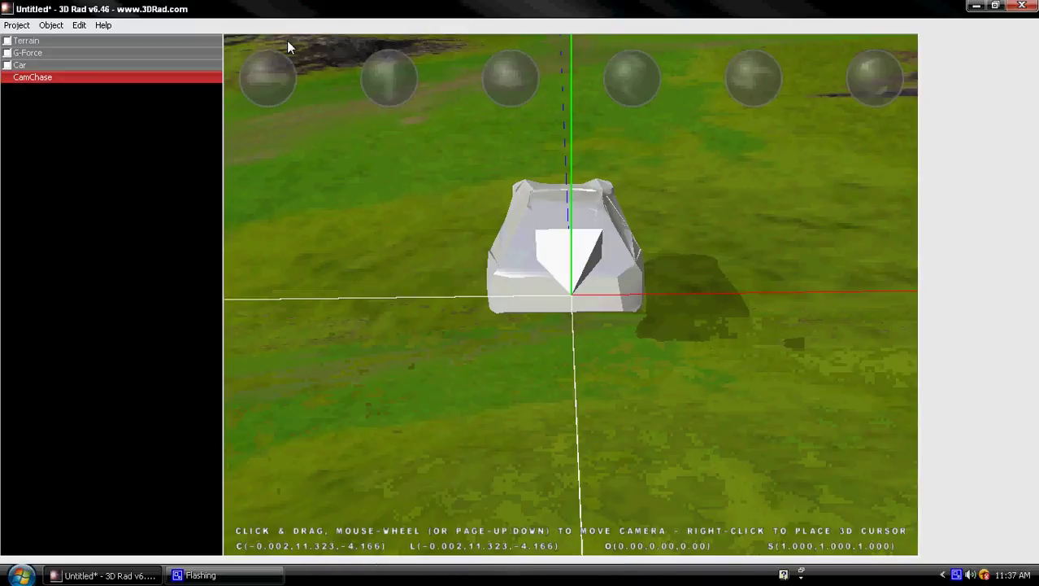
- Move the chase camera higher and farther back, then link it to the Car
left_click_drag(525, 77, 573, 512)
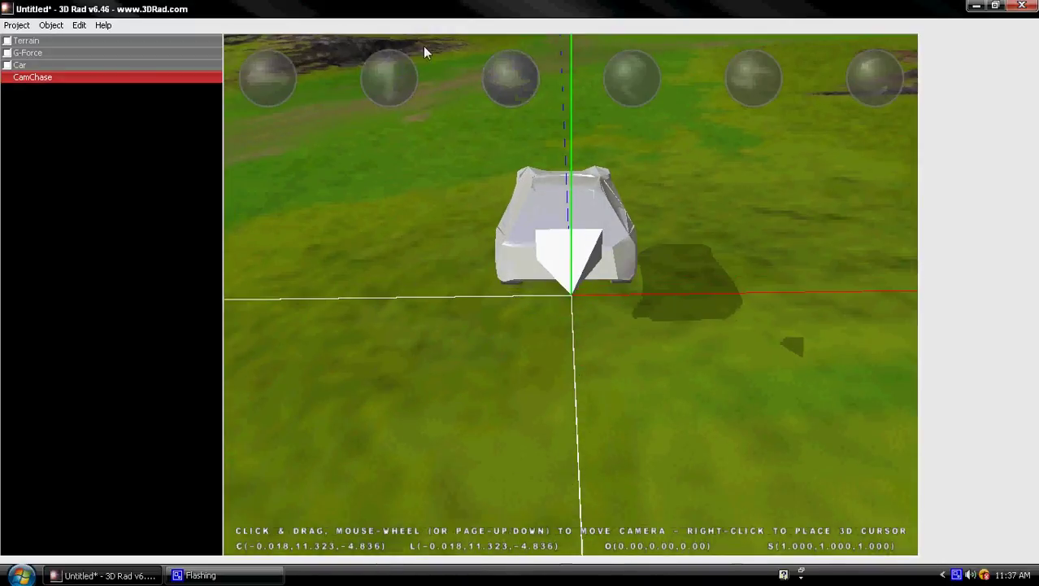
left_click_drag(402, 78, 573, 318)
left_click(405, 77)
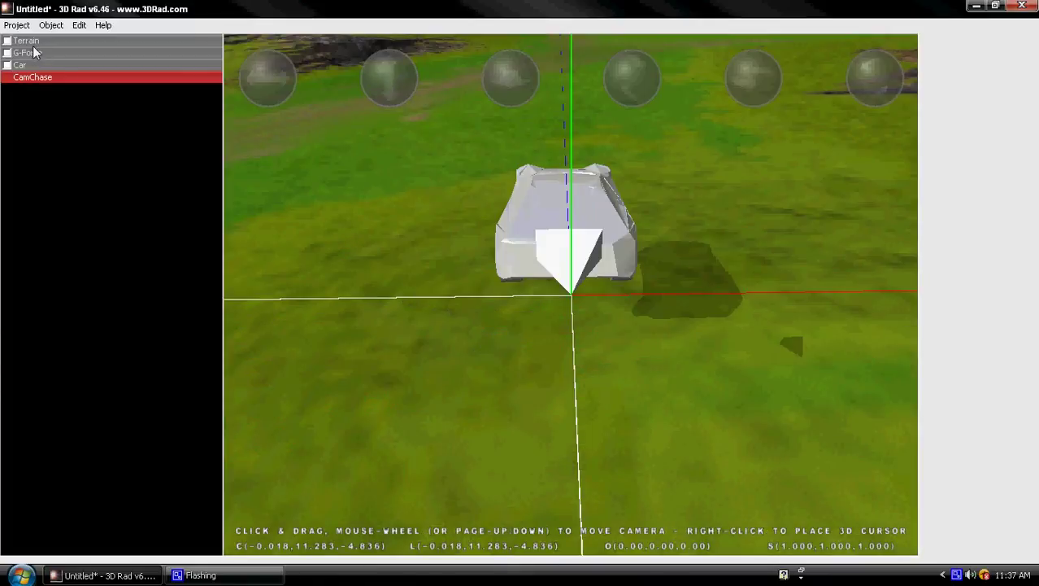
left_click(18, 67)
- Set the CamChase translation speed to 1.96, then test-run and stop with Esc
double_click(8, 79)
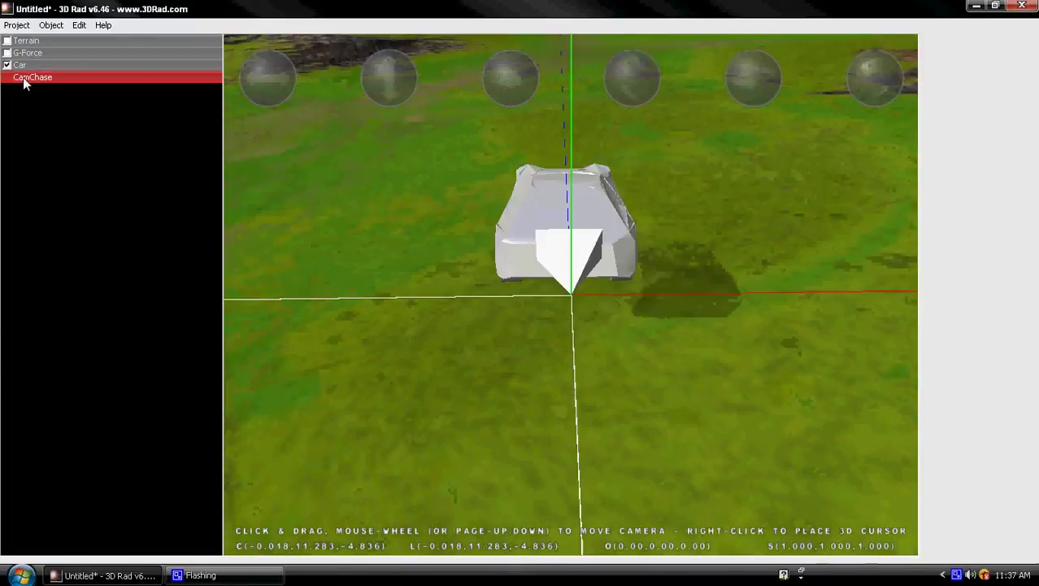
left_click_drag(335, 278, 287, 283)
type("1.966")
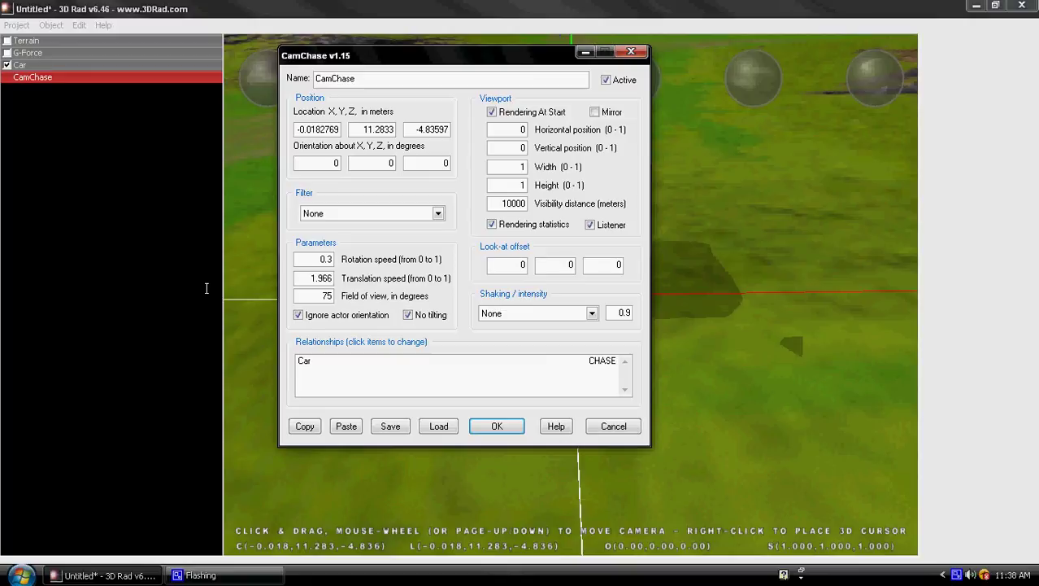
key("Return")
key("space")
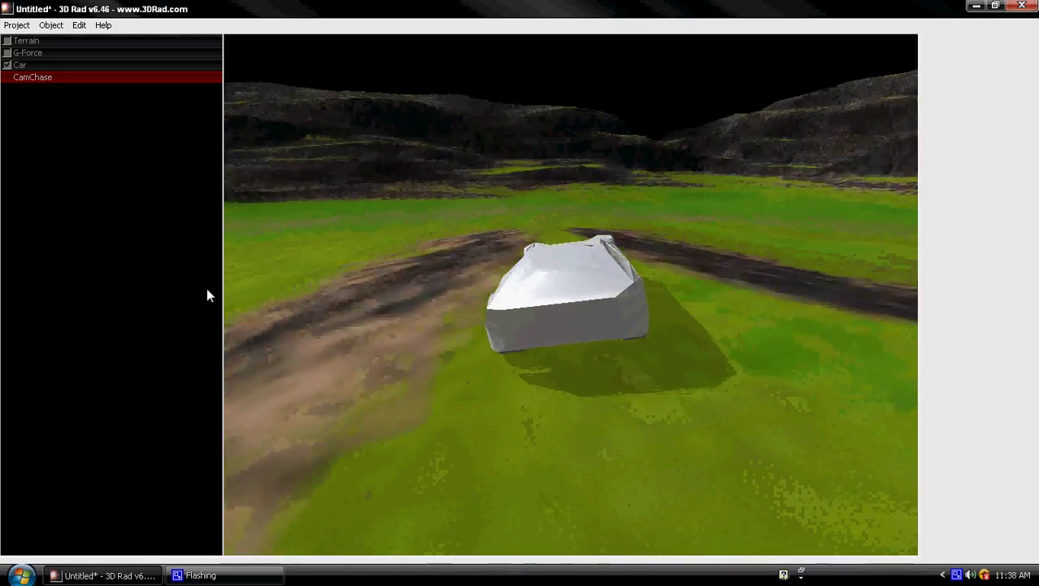
key("Escape")
- Add a SkyBox object so a blue sky appears above the terrain ridges
left_click(51, 24)
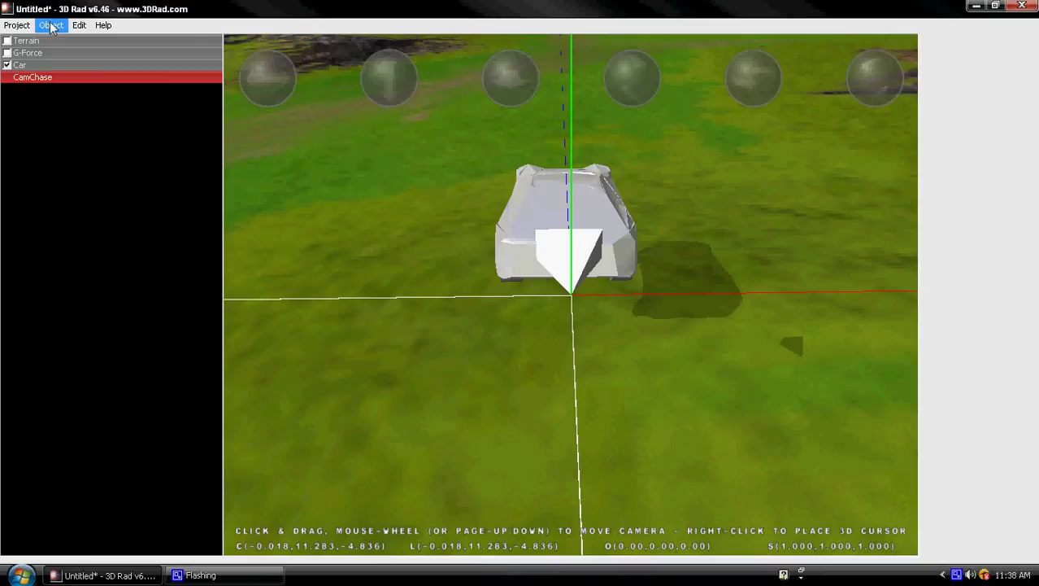
left_click(49, 39)
scroll(852, 354, "down", 3)
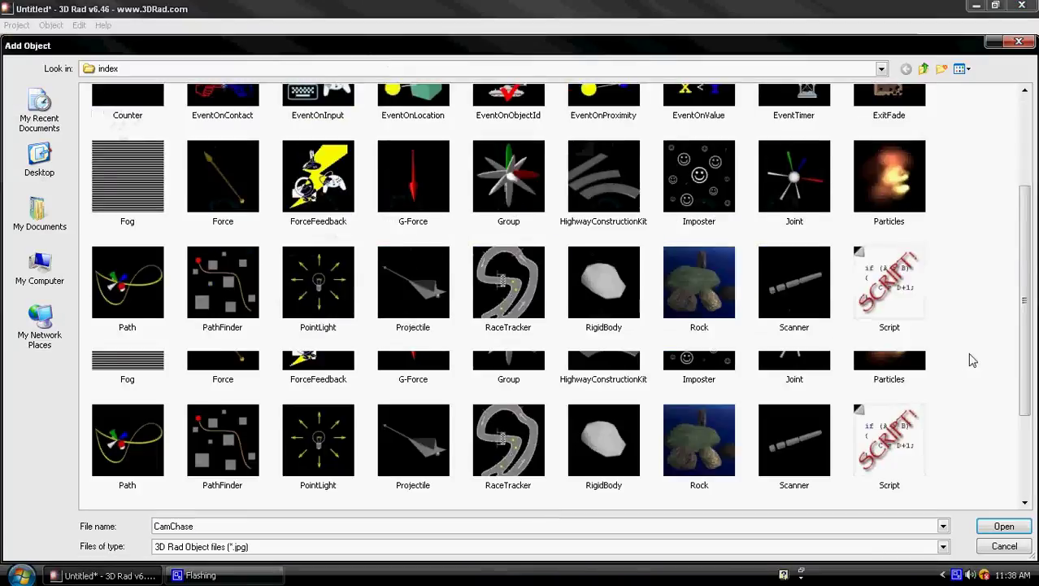
scroll(851, 354, "down", 1)
double_click(200, 252)
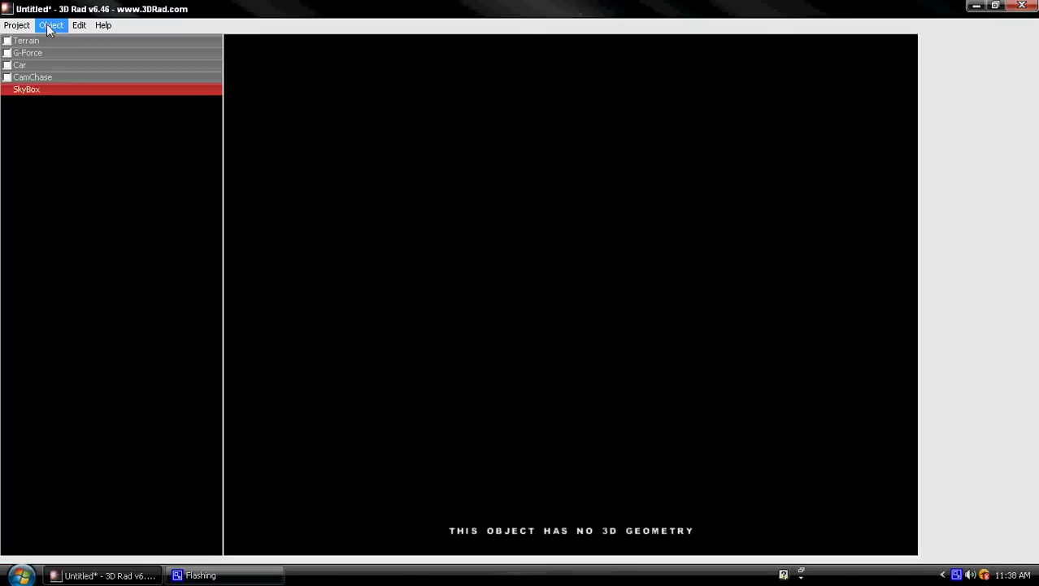
left_click(47, 23)
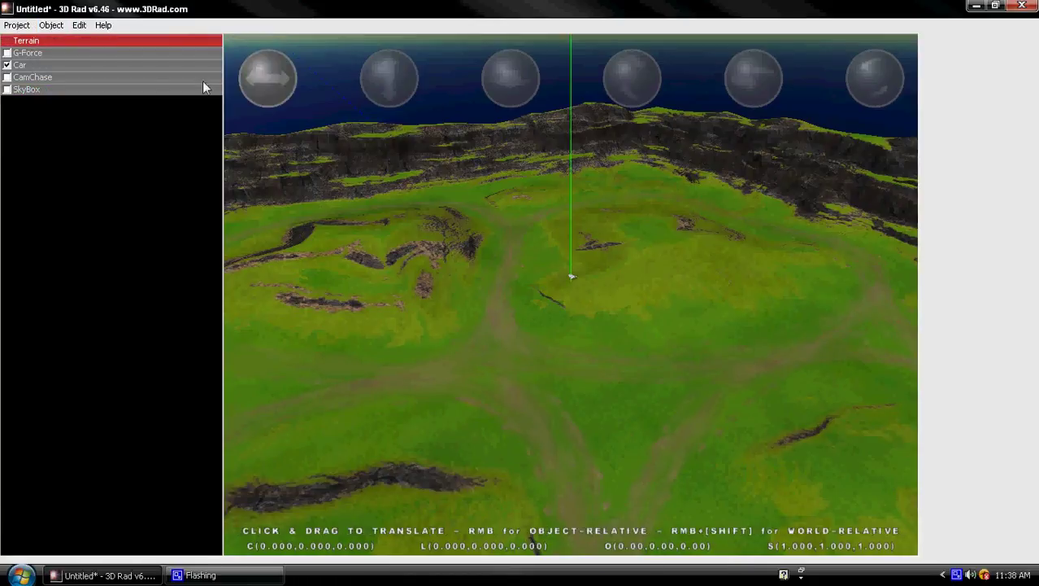
- Add a SoundSource object to the scene
left_click(50, 24)
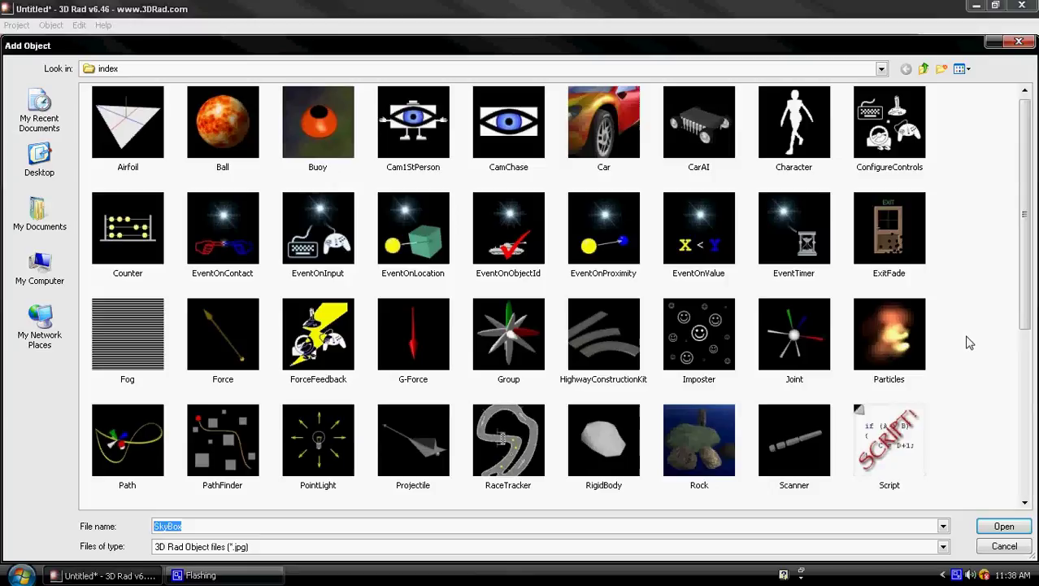
scroll(968, 343, "down", 5)
scroll(806, 268, "up", 3)
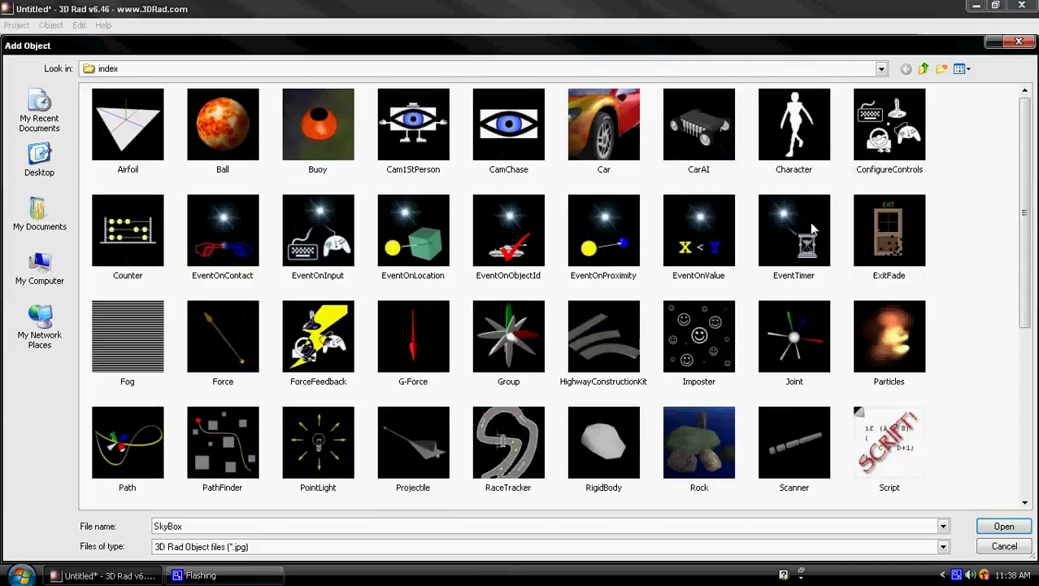
scroll(570, 317, "down", 2)
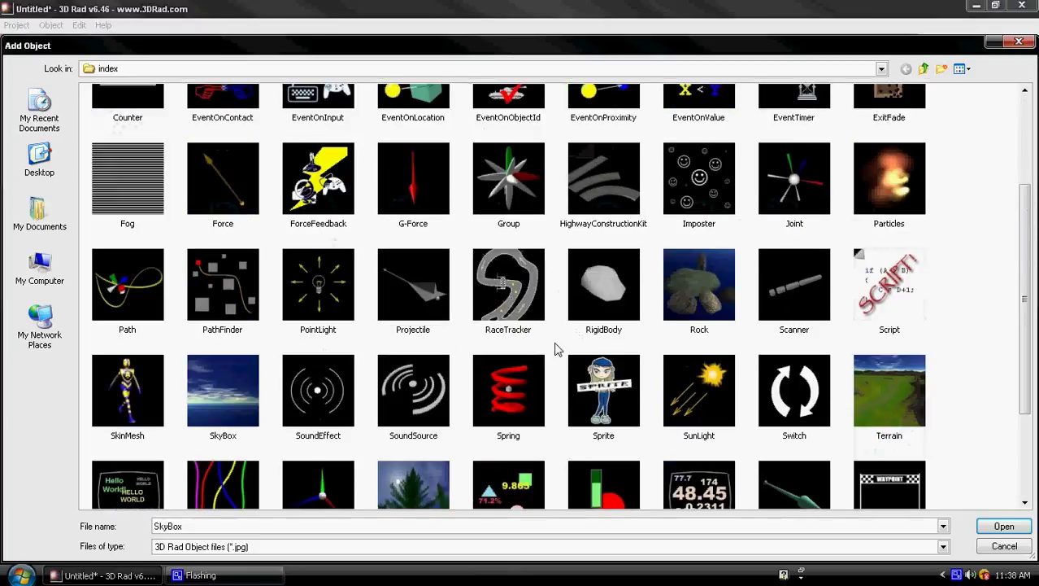
double_click(414, 393)
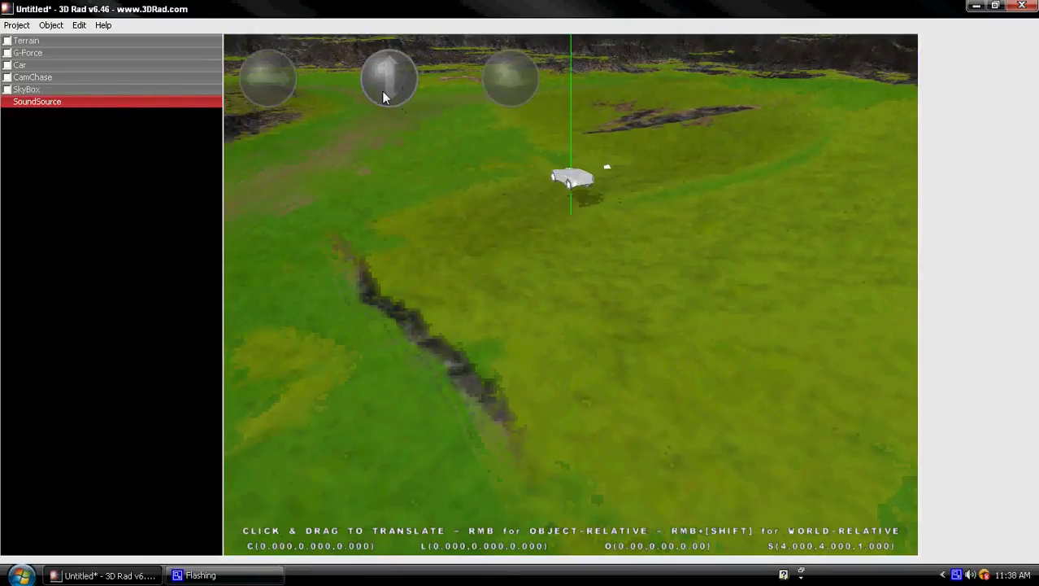
- Lower the sound source onto the car's body, around Y=10
left_click_drag(386, 90, 579, 52)
left_click_drag(574, 390, 541, 289)
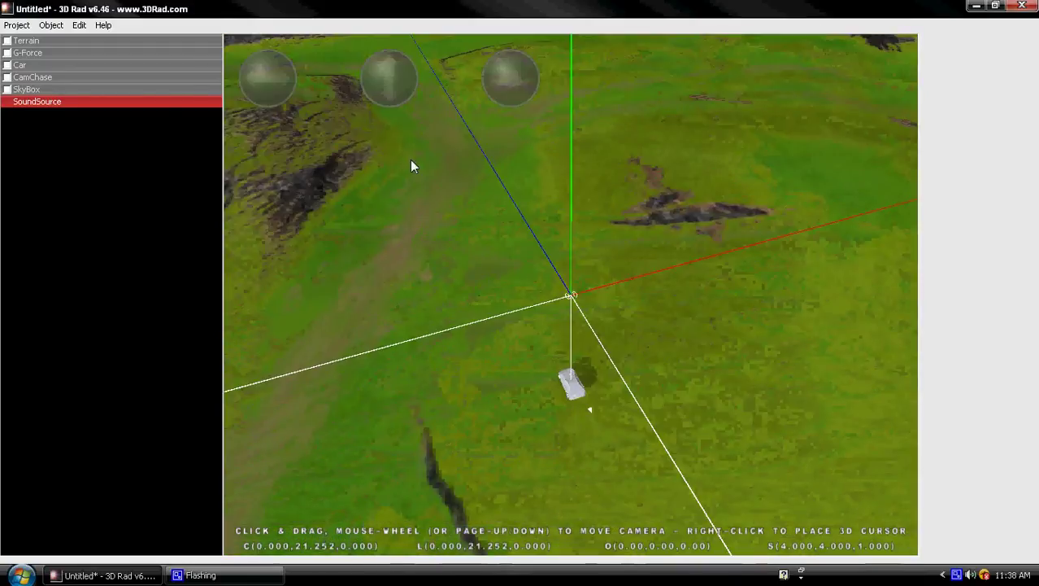
mouse_move(390, 78)
left_mouse_down()
mouse_move(572, 299)
mouse_move(625, 516)
left_mouse_up()
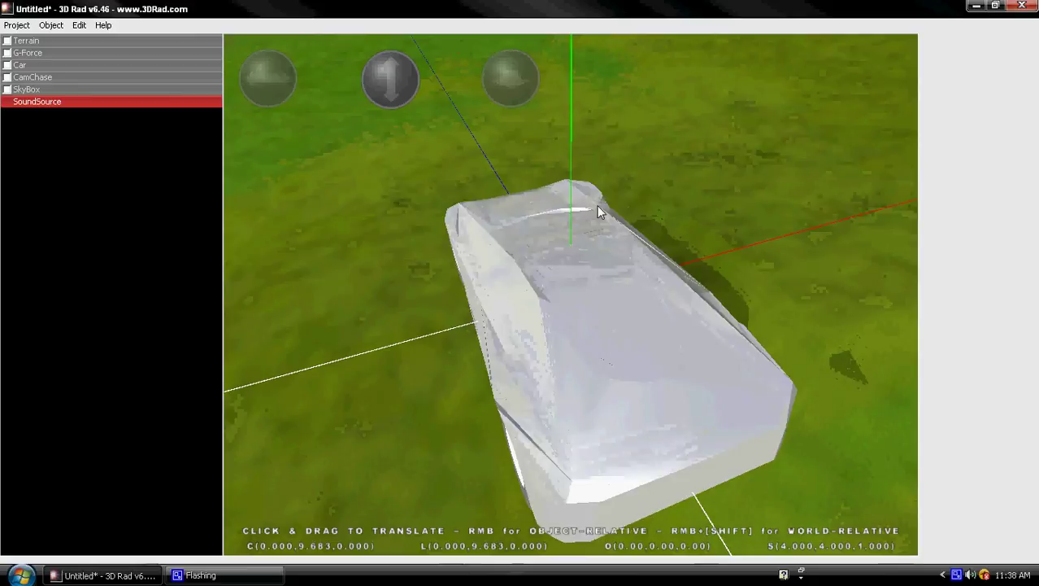
mouse_move(609, 145)
left_mouse_down()
mouse_move(628, 138)
mouse_move(571, 297)
left_mouse_up()
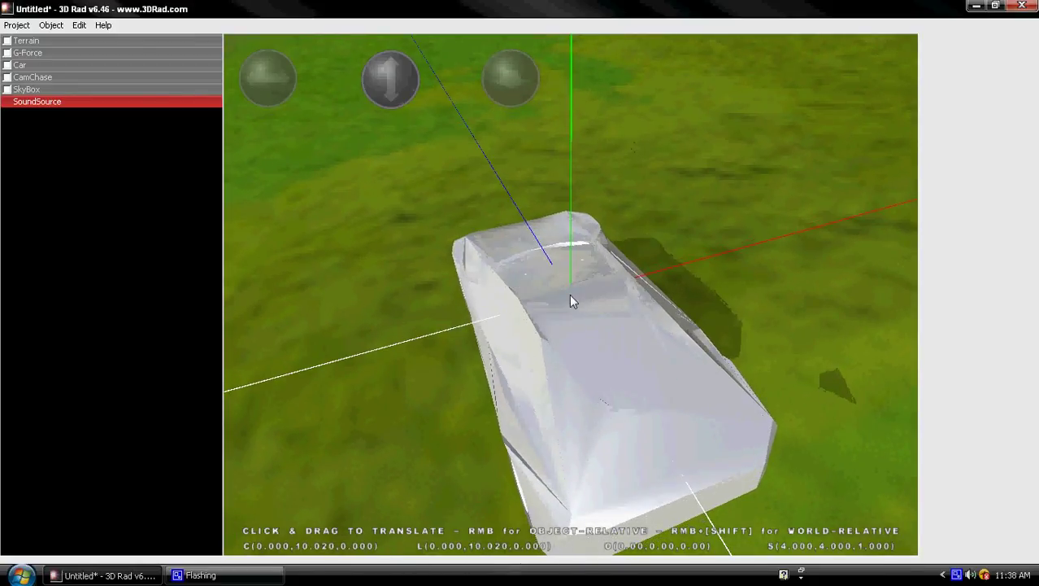
- Give the SoundSource the Race Car Idle sound at volume 3, then select the Car
double_click(74, 100)
left_click(422, 176)
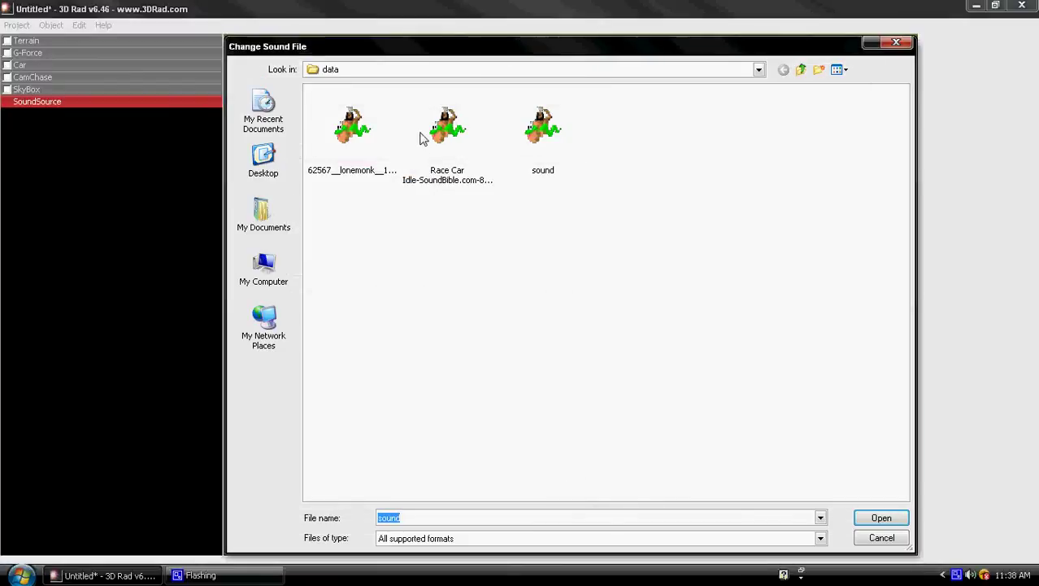
double_click(440, 139)
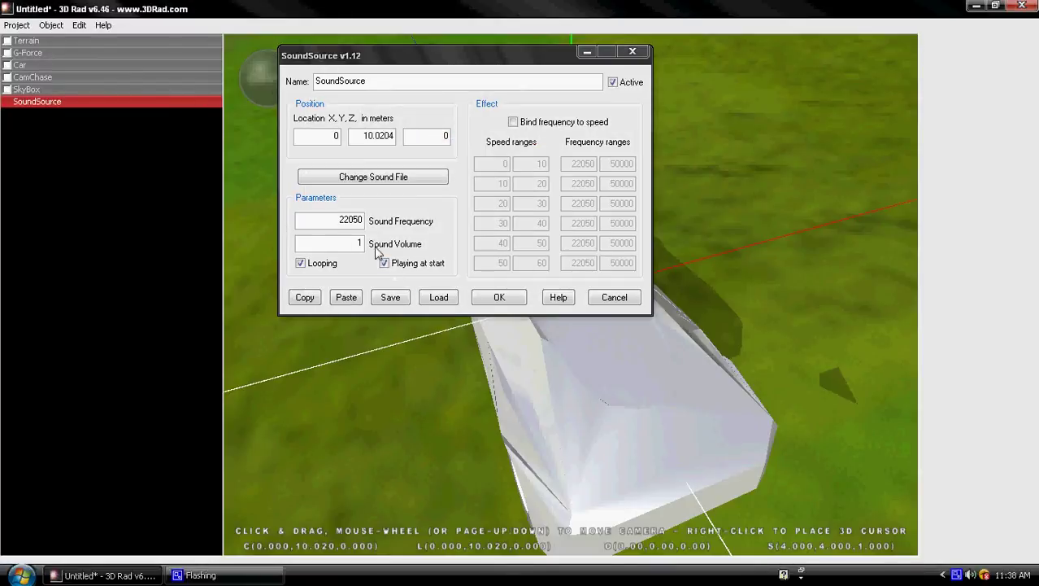
left_click(360, 242)
type("3")
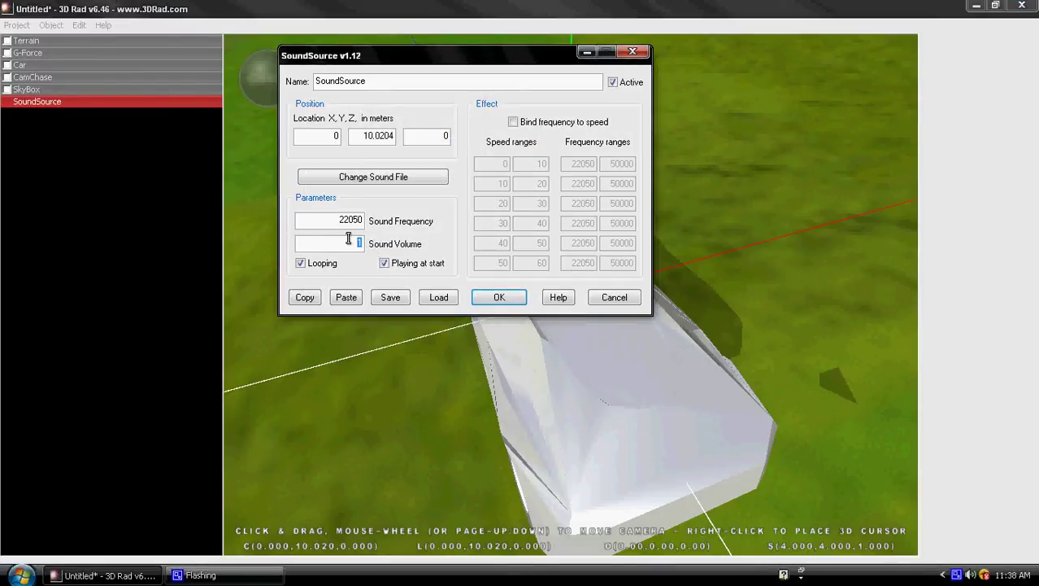
left_click(517, 301)
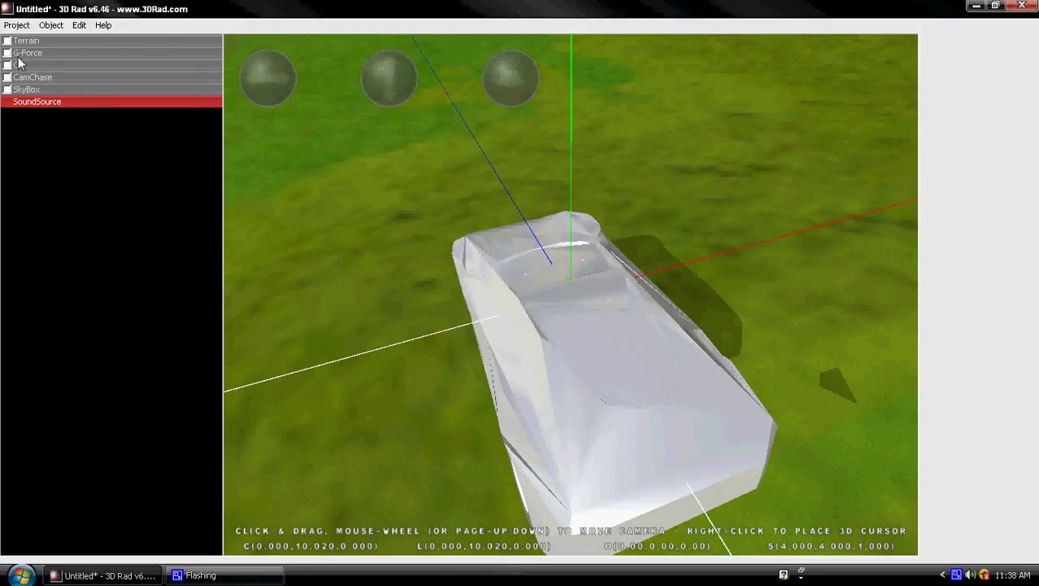
left_click(18, 63)
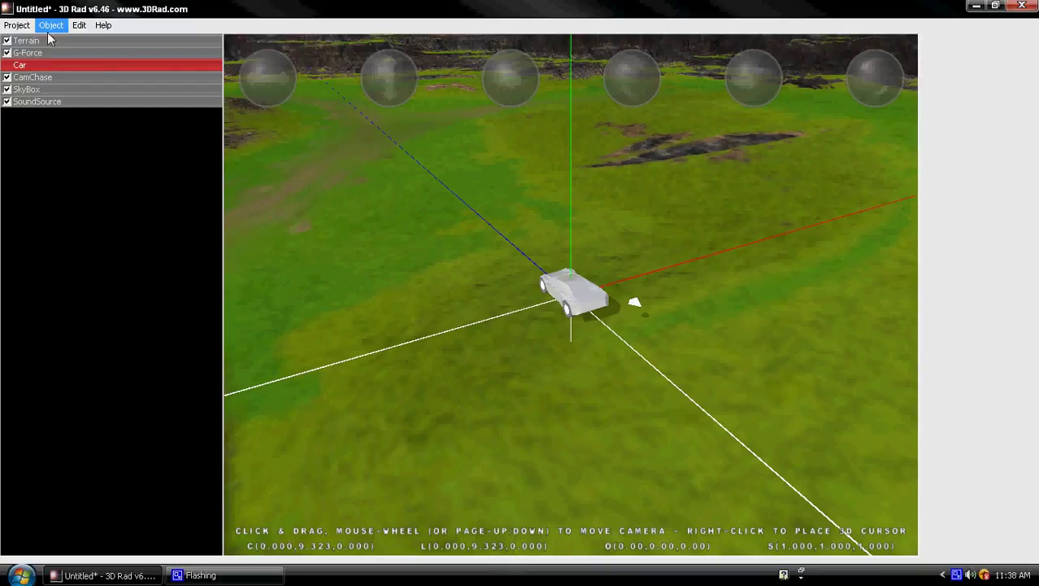
left_click(49, 25)
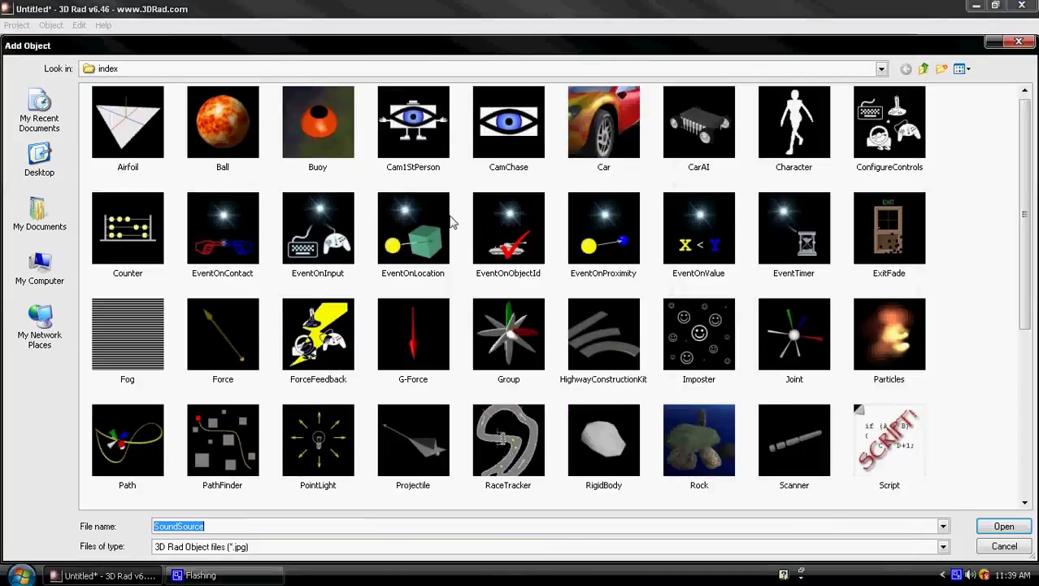
- Add a SkinMesh object to the scene
left_click(158, 395)
scroll(157, 366, "down", 3)
double_click(130, 236)
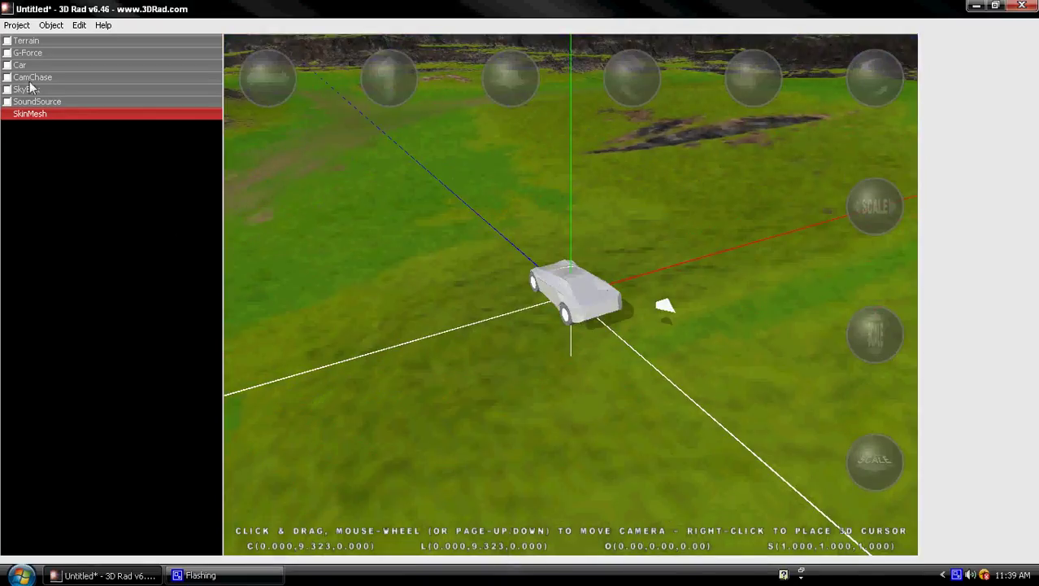
- Assign the SportsCarYellow_body model to the SkinMesh
left_click(30, 64)
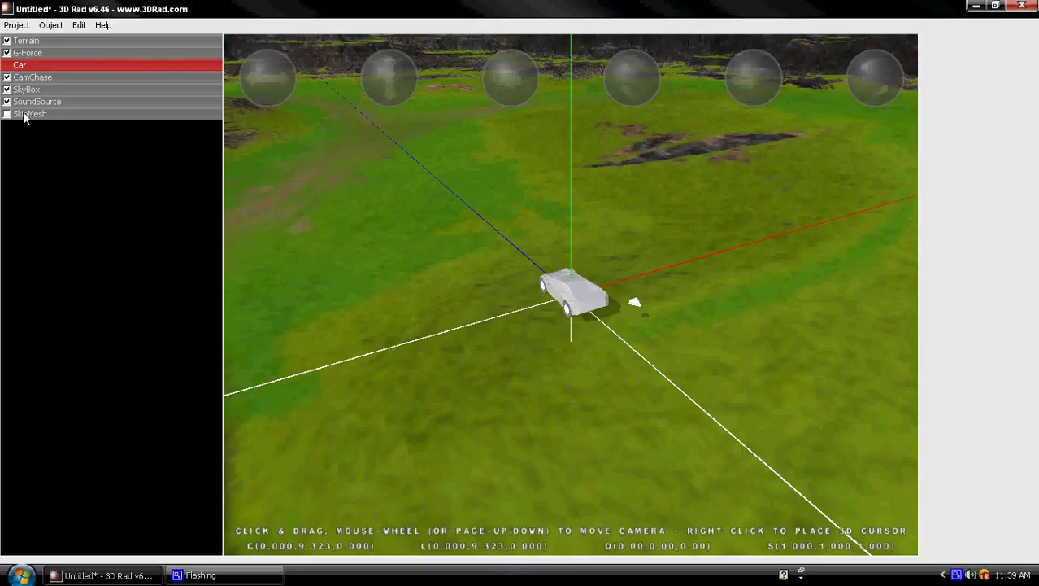
double_click(23, 114)
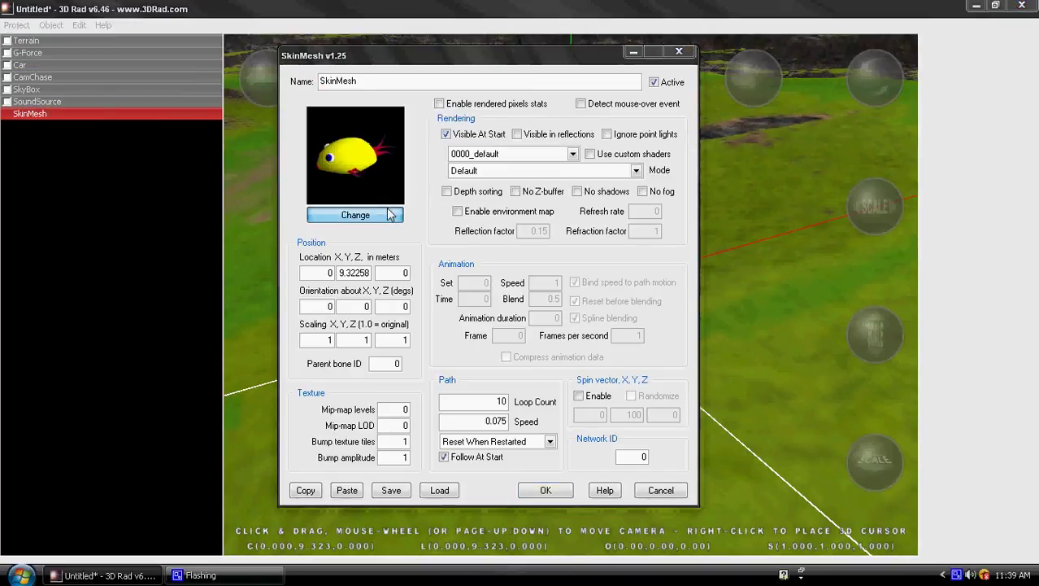
left_click(390, 214)
double_click(420, 459)
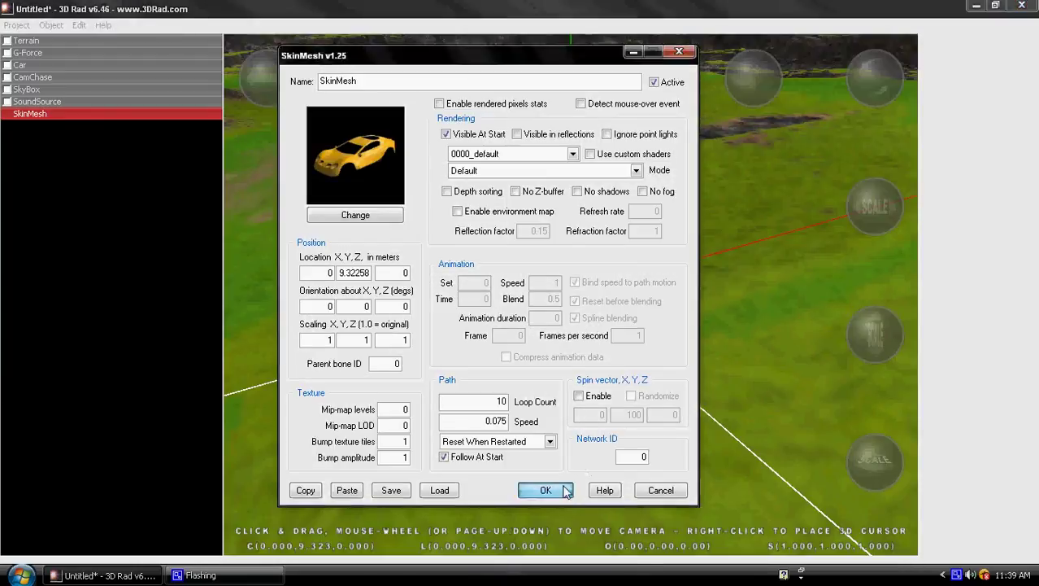
left_click(543, 490)
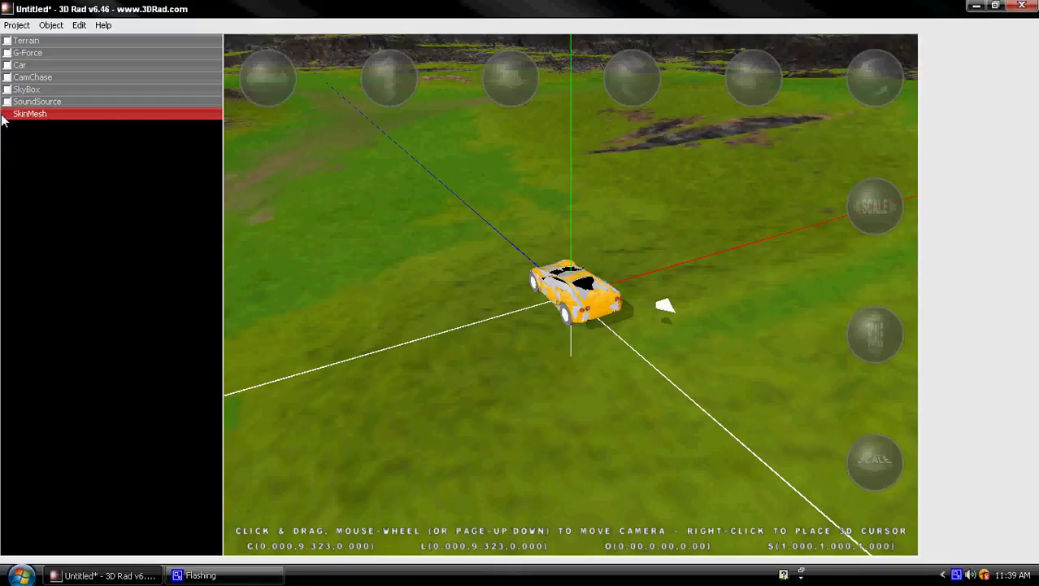
double_click(31, 66)
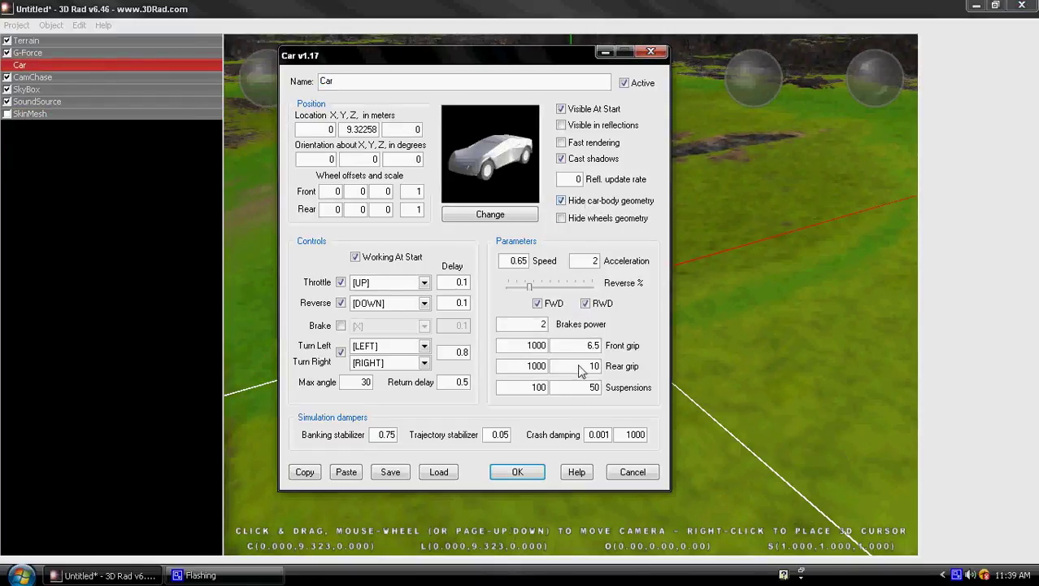
- Confirm the Car settings, then test-drive with Ctrl+R, steering right and left, and exit
left_click(518, 472)
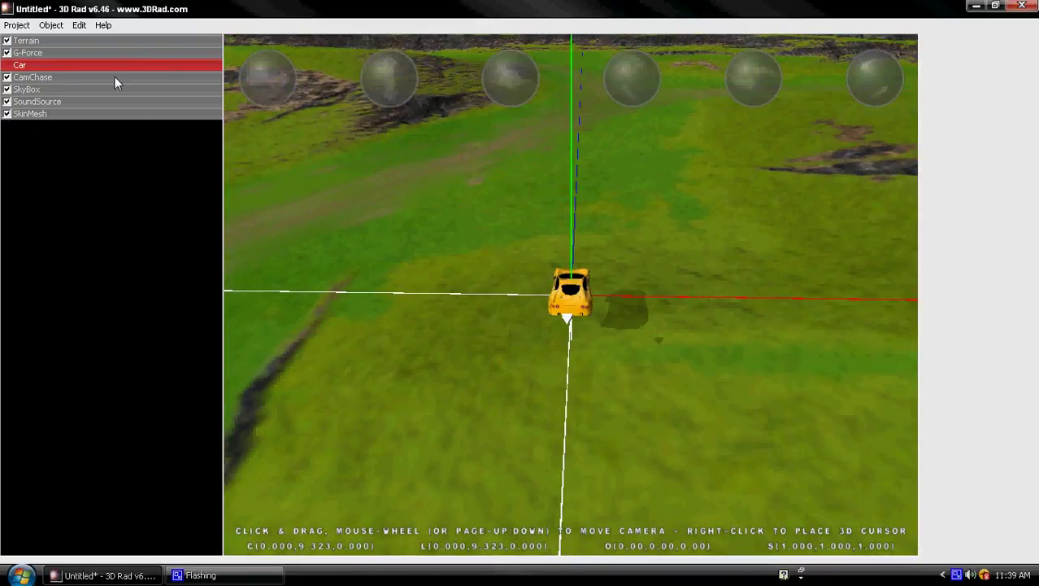
key("alt")
key("alt")
key("ctrl+r")
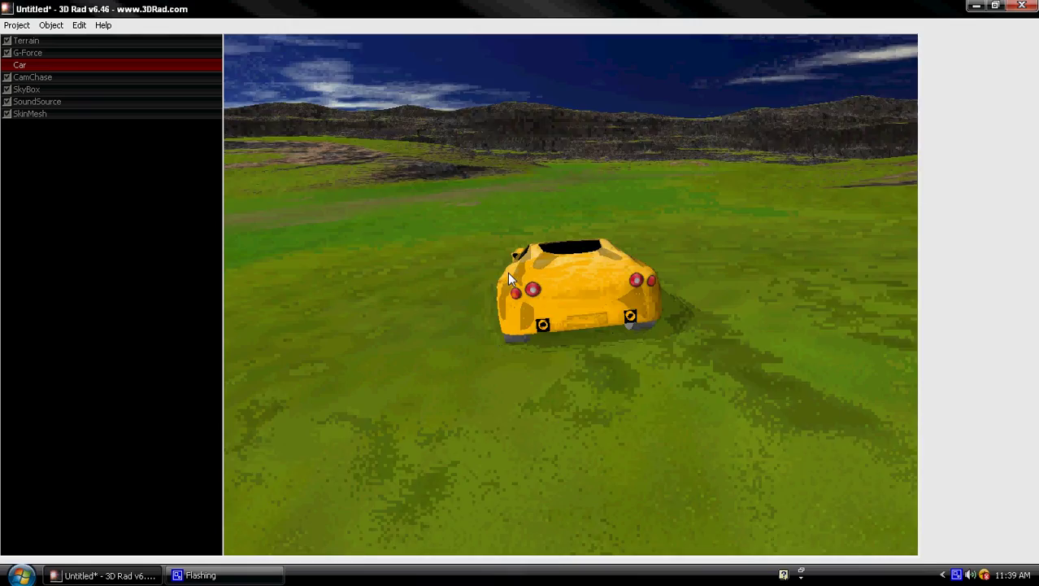
key("Up")
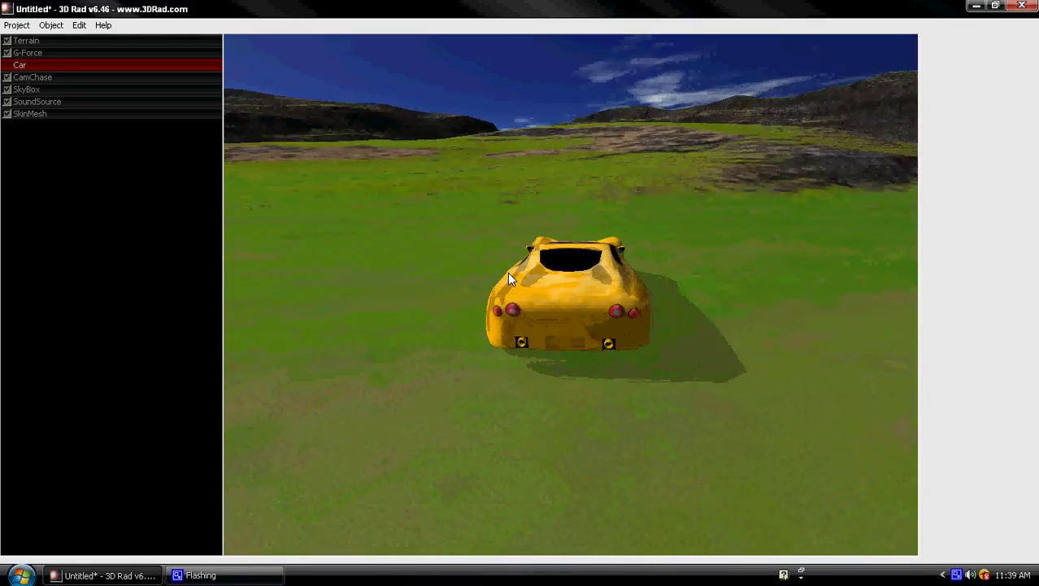
key("Right")
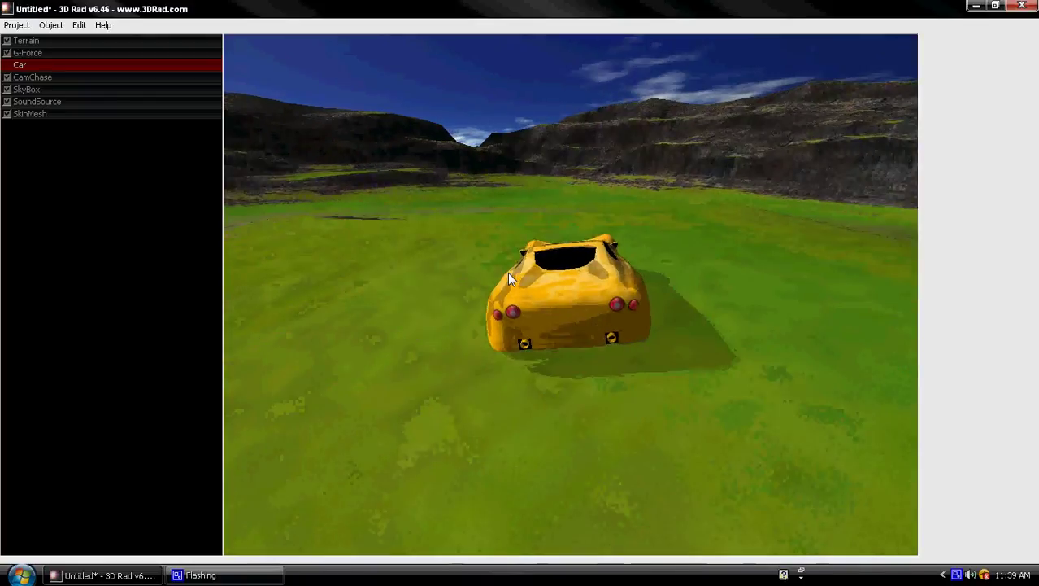
key("Left")
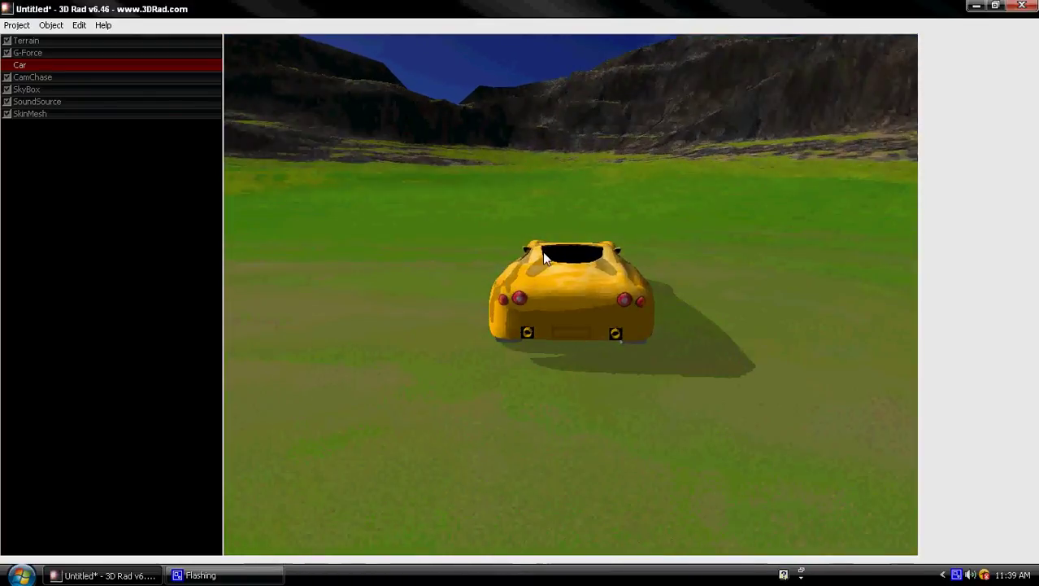
key("Escape")
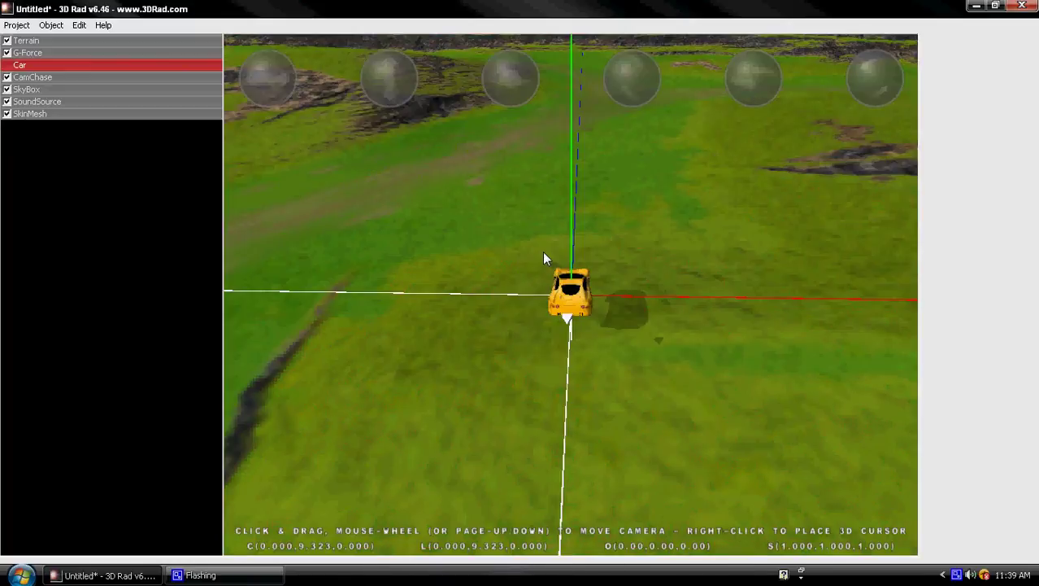
- Add a Particles emitter to the scene from the object list
left_click(55, 27)
left_click(54, 37)
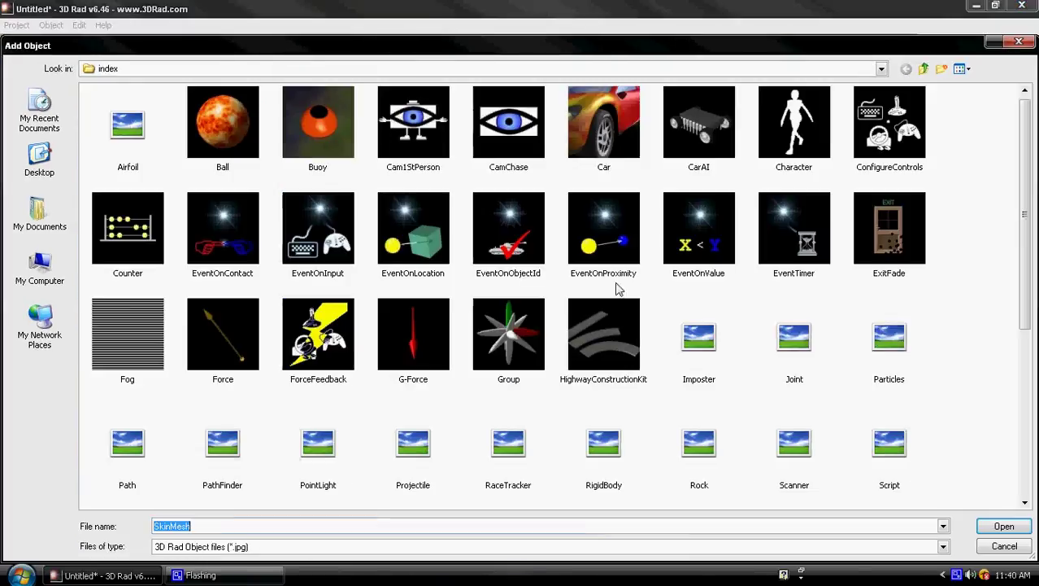
scroll(965, 351, "down", 3)
scroll(966, 350, "up", 3)
double_click(889, 329)
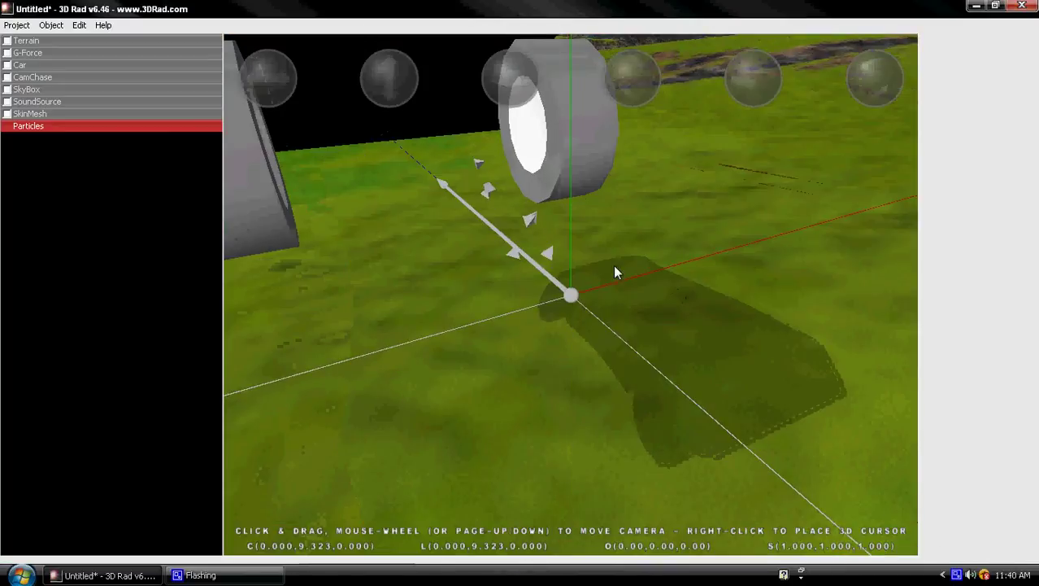
- Rotate the particle emitter to face out from the car's rear
mouse_move(613, 272)
left_mouse_down()
mouse_move(535, 248)
mouse_move(569, 228)
left_mouse_up()
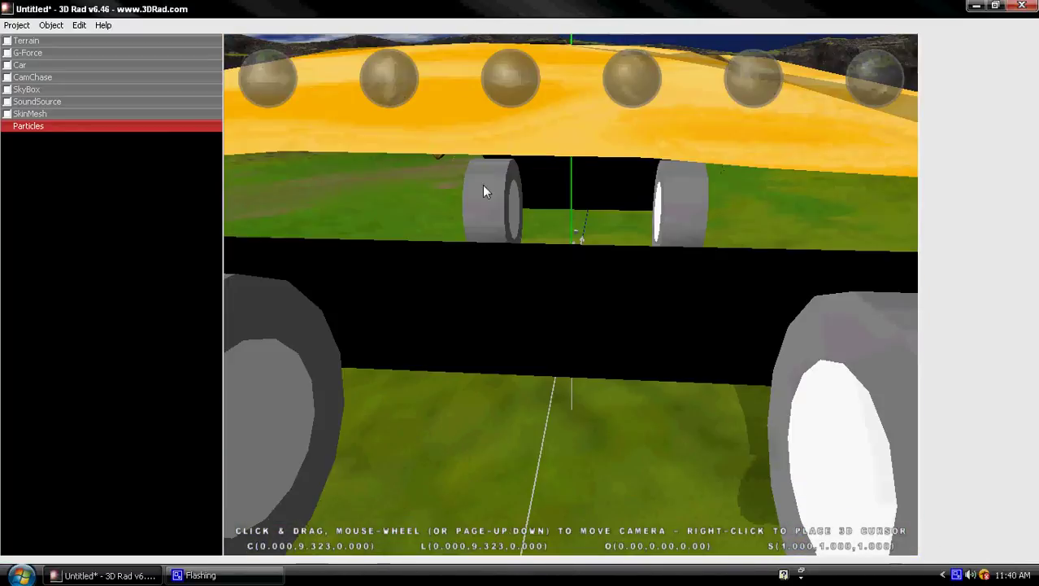
left_click_drag(572, 302, 603, 580)
left_click(765, 101)
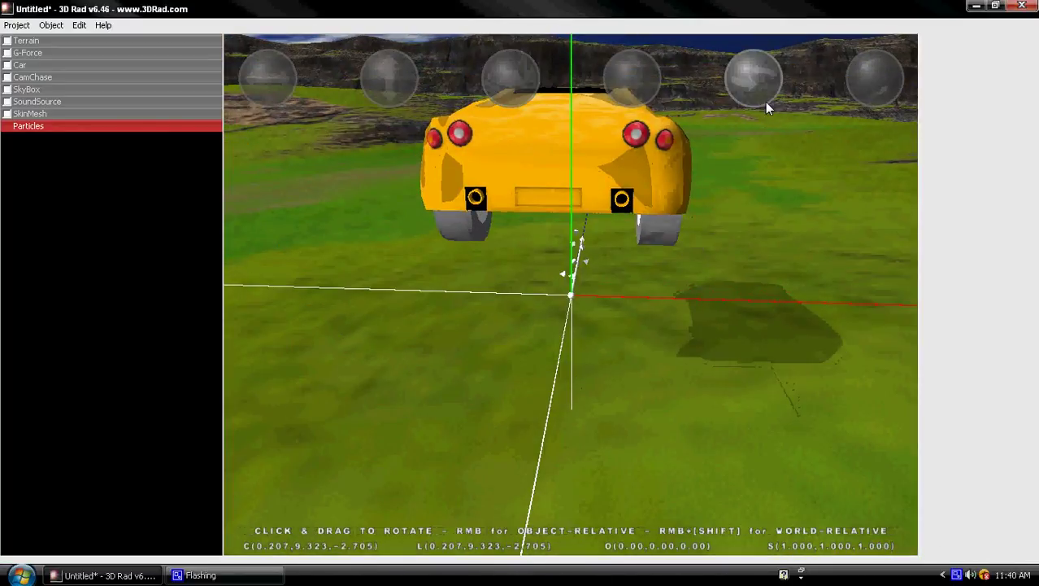
left_click_drag(504, 325, 300, 325)
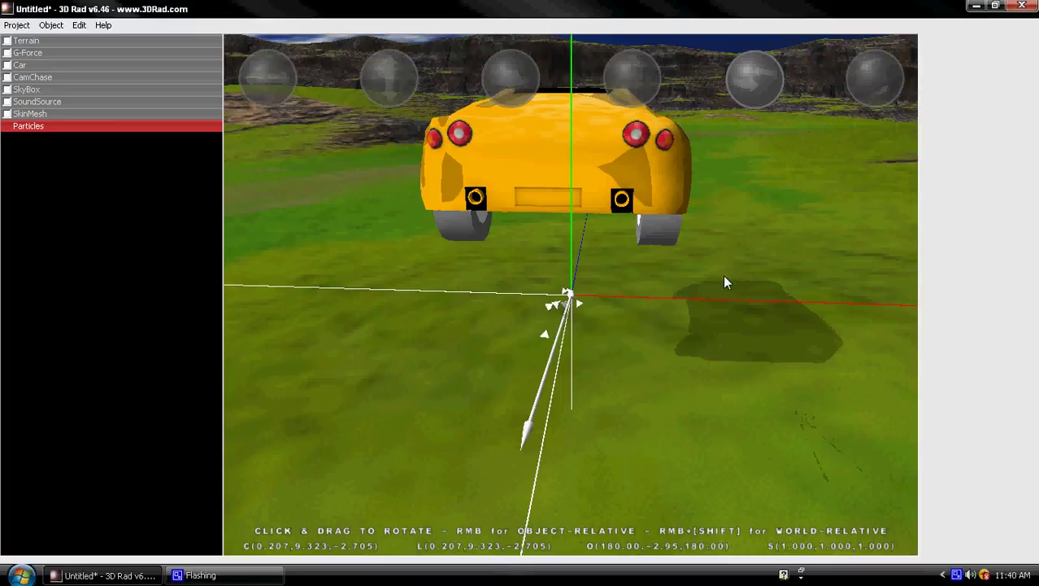
left_click_drag(726, 283, 716, 284)
left_click(738, 75)
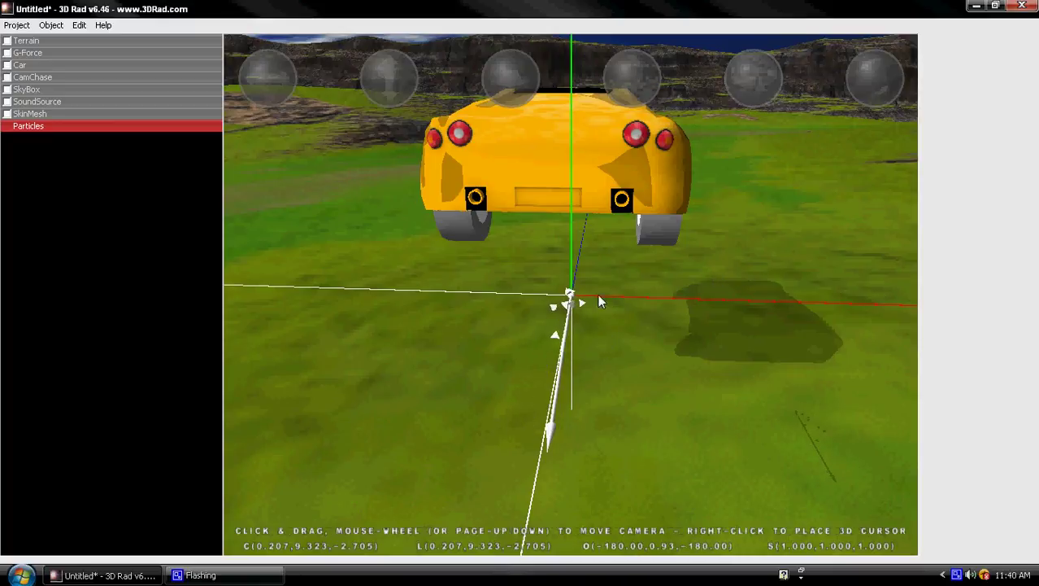
- Move the emitter sideways, forward and down into the rear exhaust pipe opening
left_click_drag(573, 297, 702, 163)
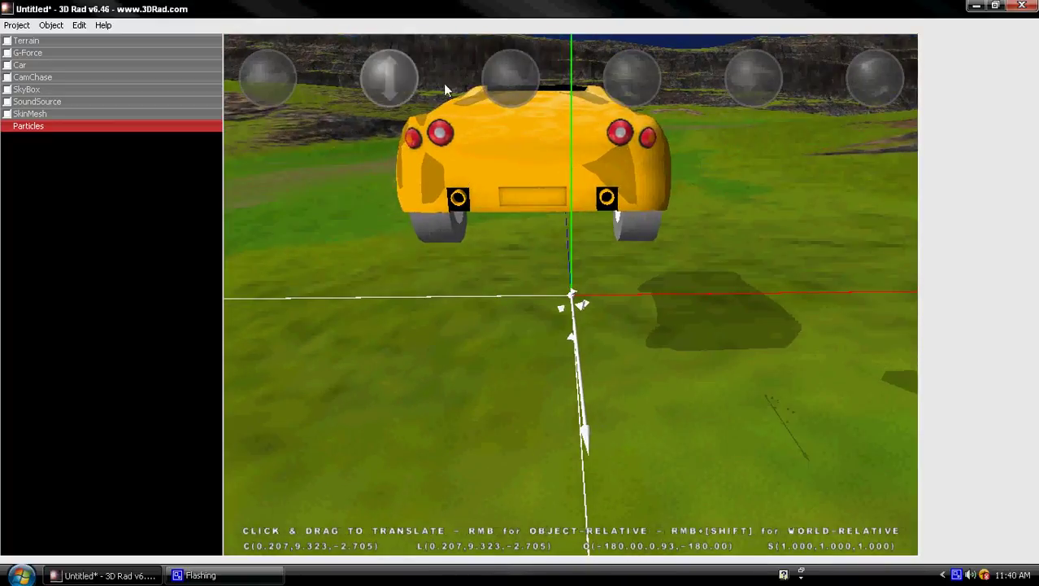
left_click_drag(395, 82, 340, 69)
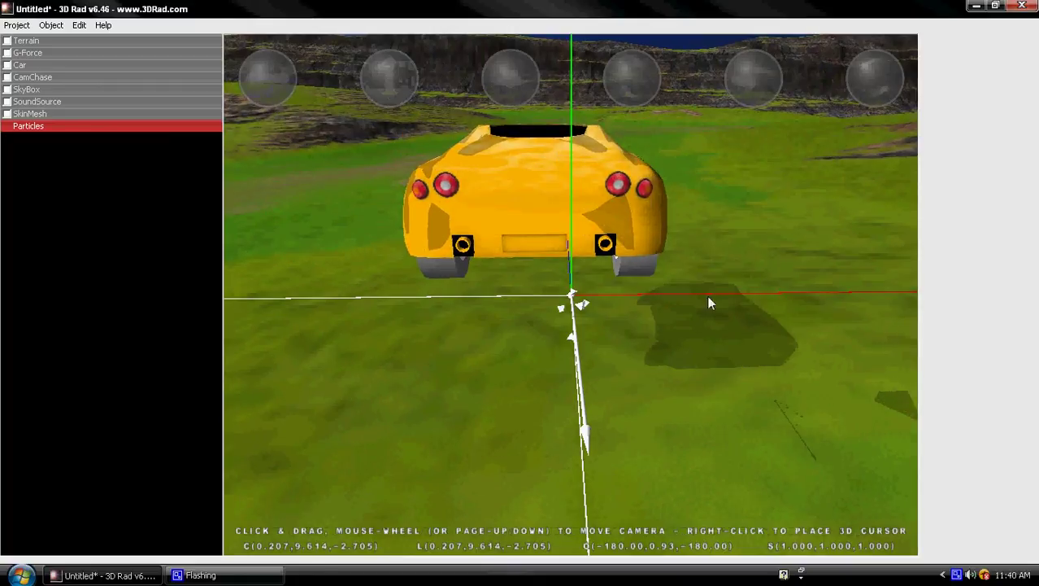
mouse_move(708, 304)
left_mouse_down()
mouse_move(297, 74)
mouse_move(515, 274)
mouse_move(422, 274)
mouse_move(773, 293)
mouse_move(494, 179)
left_mouse_up()
mouse_move(262, 86)
left_mouse_down()
mouse_move(800, 340)
mouse_move(877, 349)
left_mouse_up()
left_click_drag(504, 83, 503, 82)
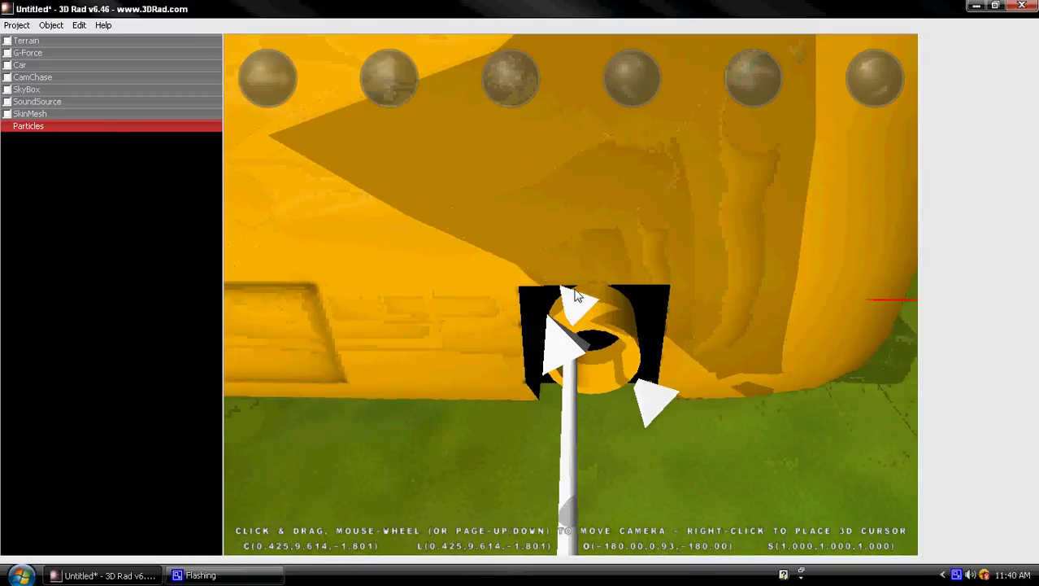
mouse_move(575, 295)
left_mouse_down()
mouse_move(599, 295)
mouse_move(607, 387)
mouse_move(591, 331)
mouse_move(626, 287)
mouse_move(610, 287)
left_mouse_up()
left_click(256, 92)
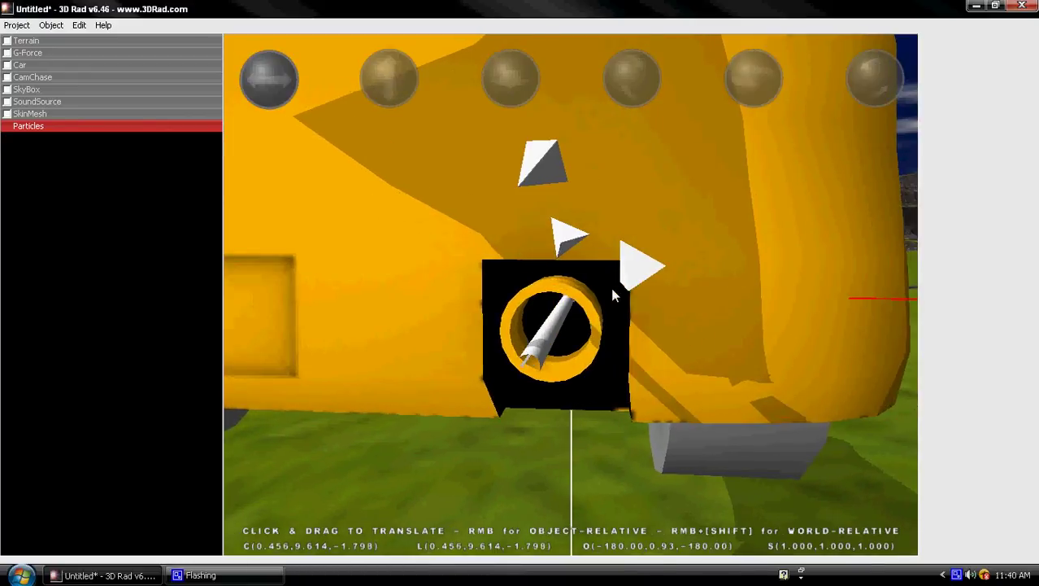
left_click(391, 78)
left_click_drag(572, 327, 399, 88)
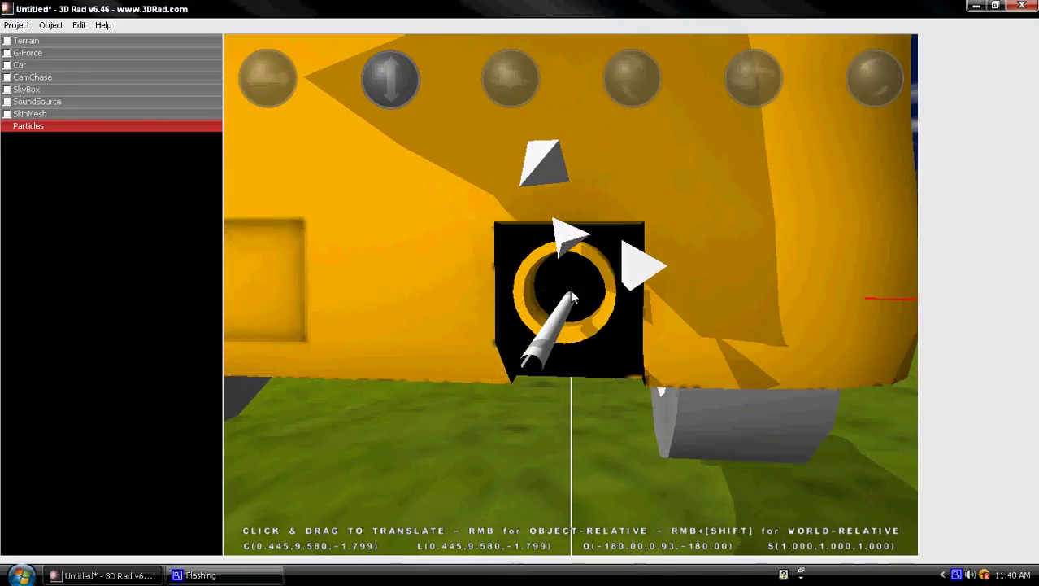
- Give the particles grey initial and final colours and the particle_sand texture
double_click(58, 127)
left_click(308, 337)
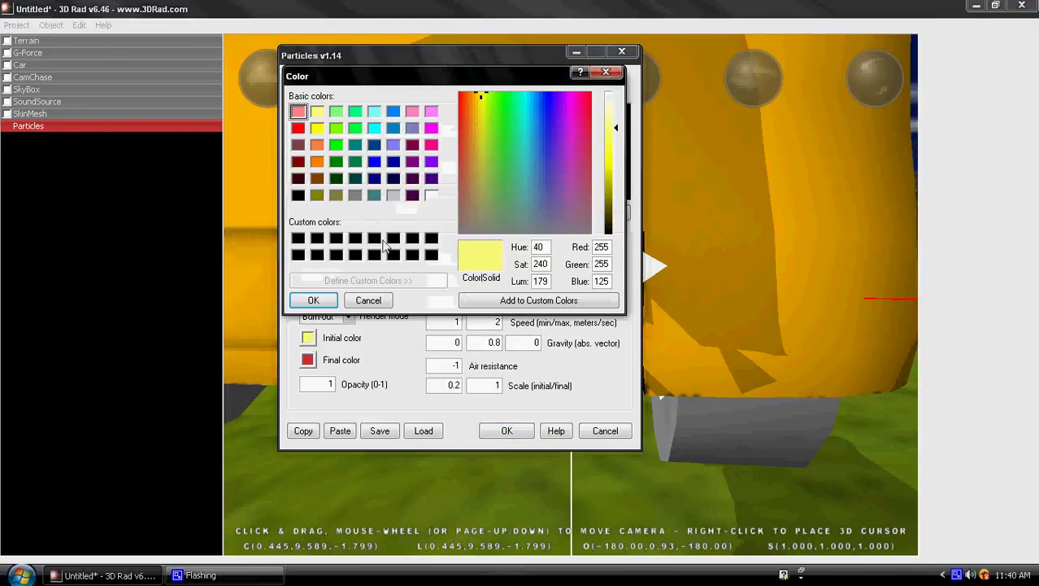
left_click(324, 308)
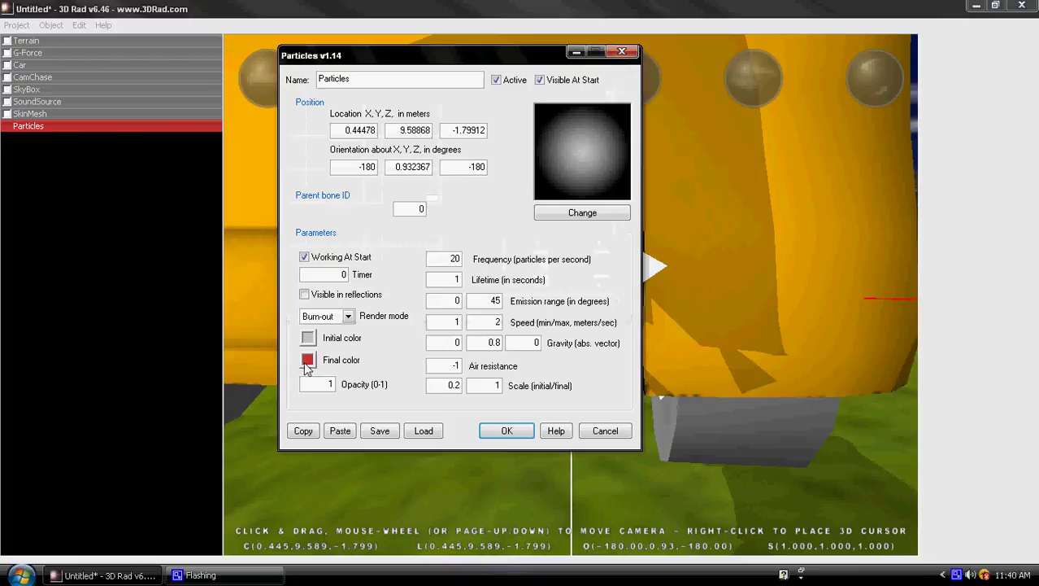
left_click(307, 360)
left_click(355, 195)
left_click(308, 306)
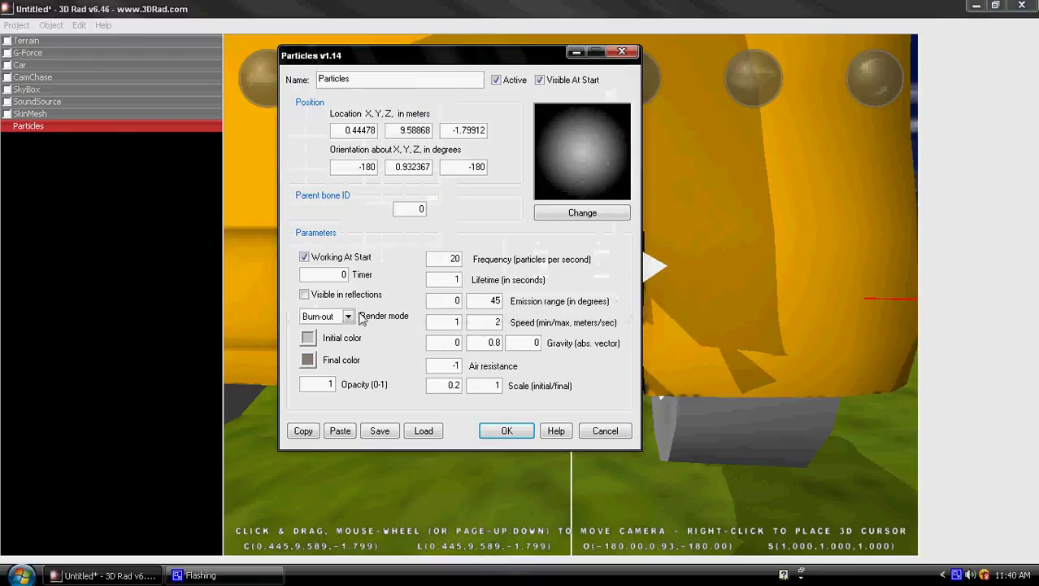
left_click(582, 212)
double_click(361, 237)
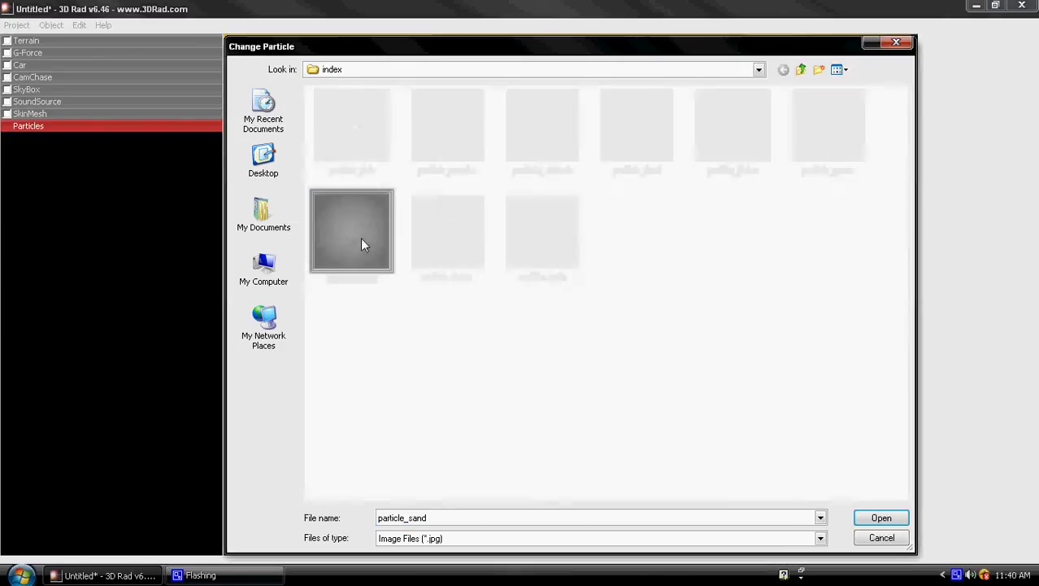
left_click(506, 429)
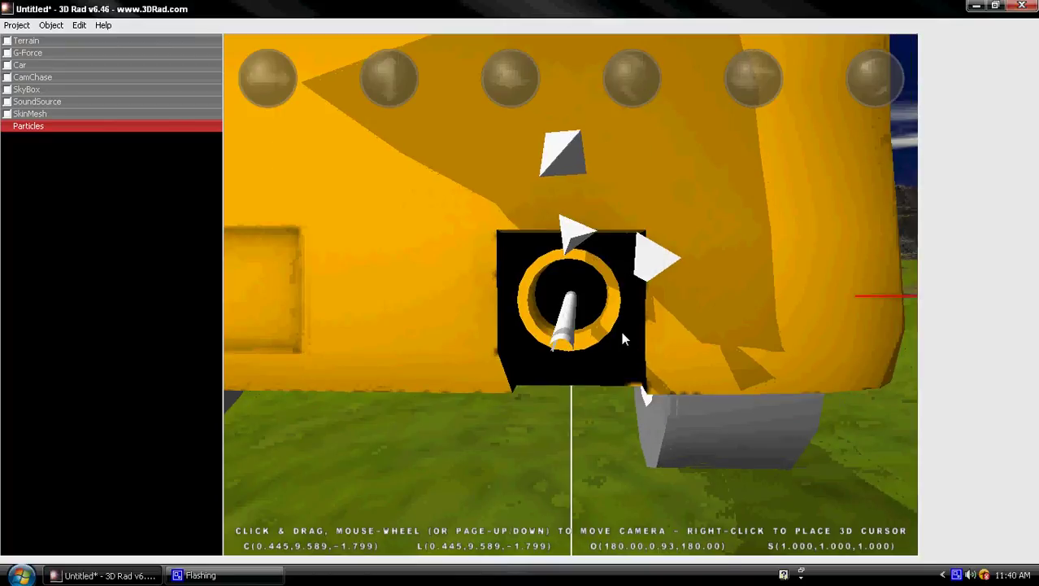
- Clone the emitter and place the copy in the other exhaust pipe
left_click(51, 25)
left_click(71, 80)
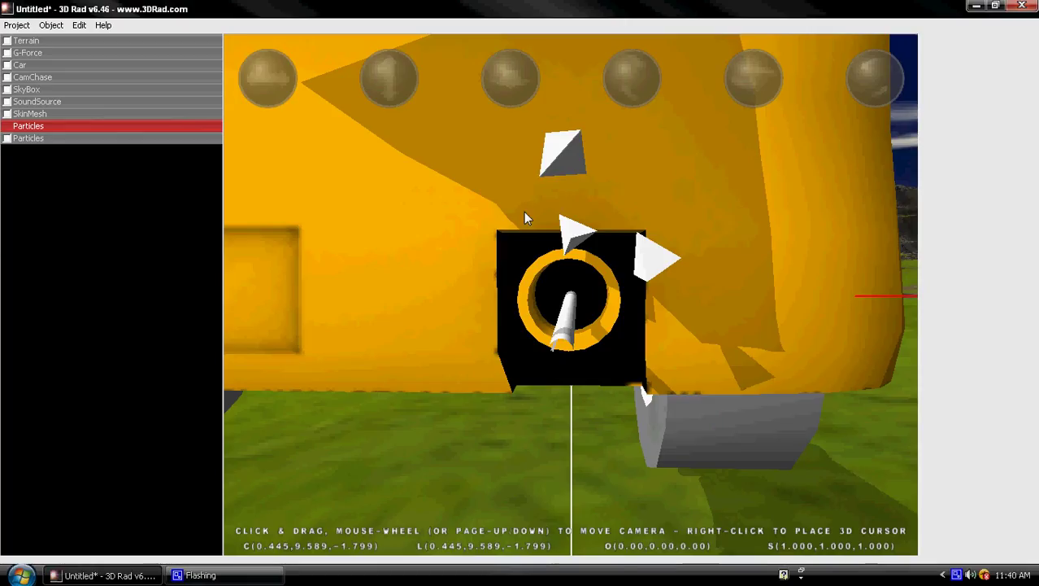
left_click_drag(252, 80, 475, 288)
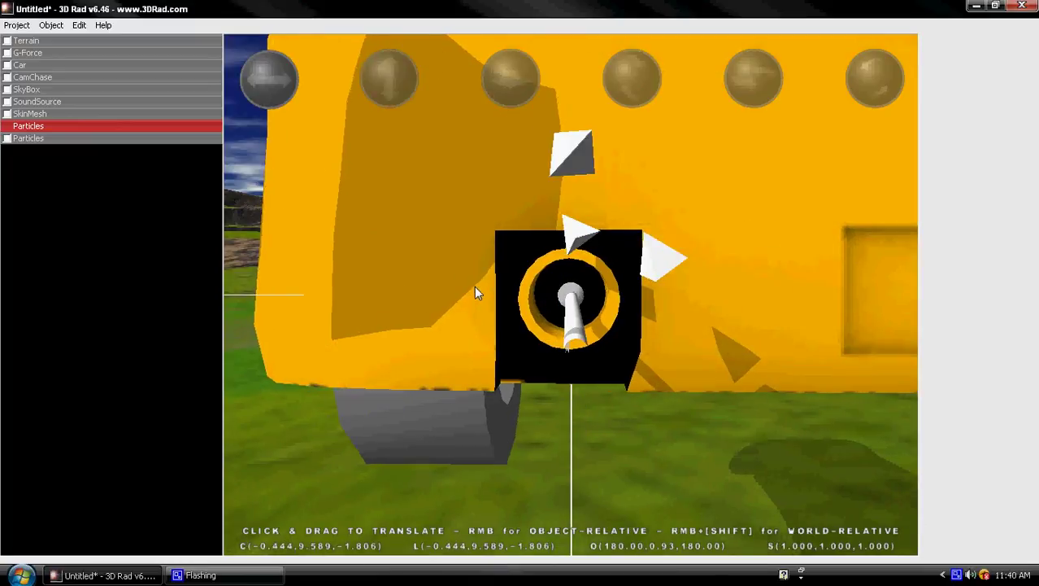
left_click_drag(515, 78, 514, 77)
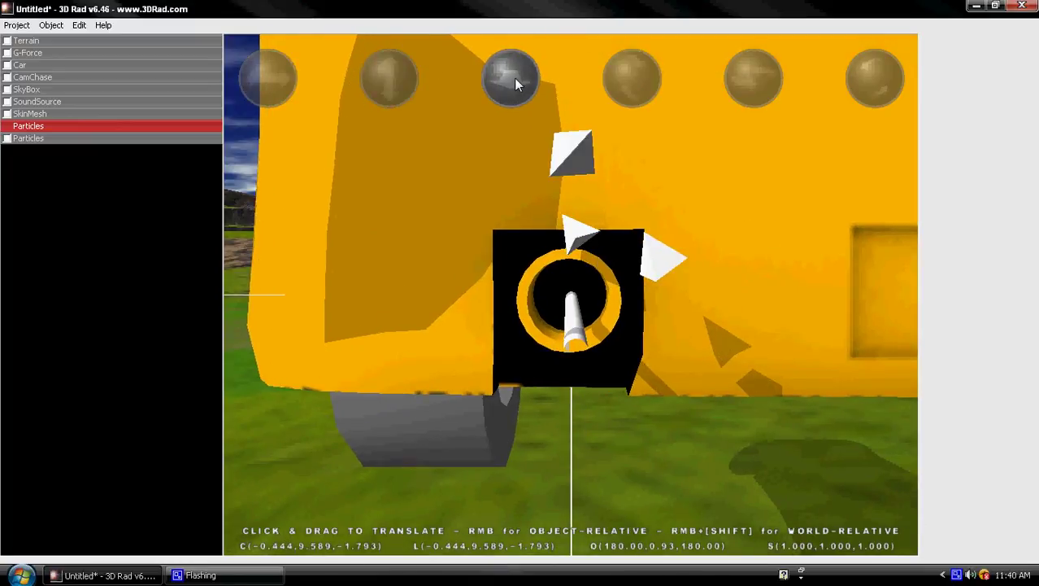
left_click(60, 65)
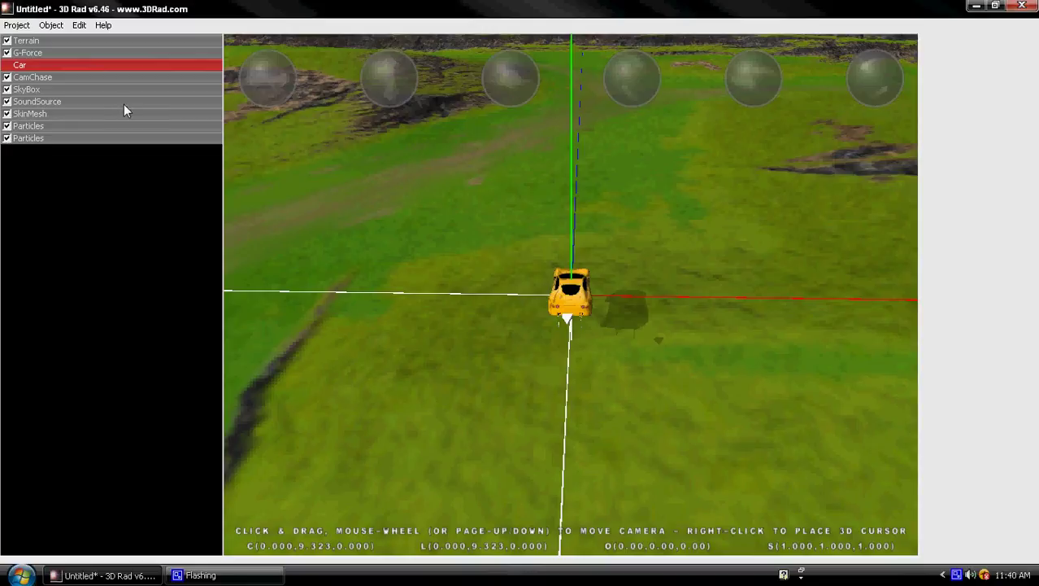
key("ctrl+r")
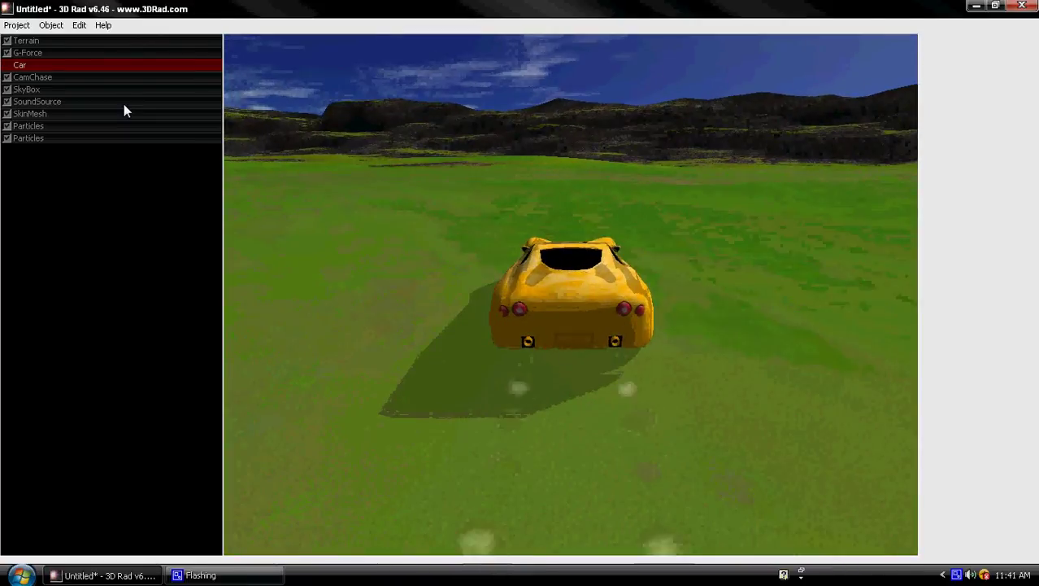
key("Escape")
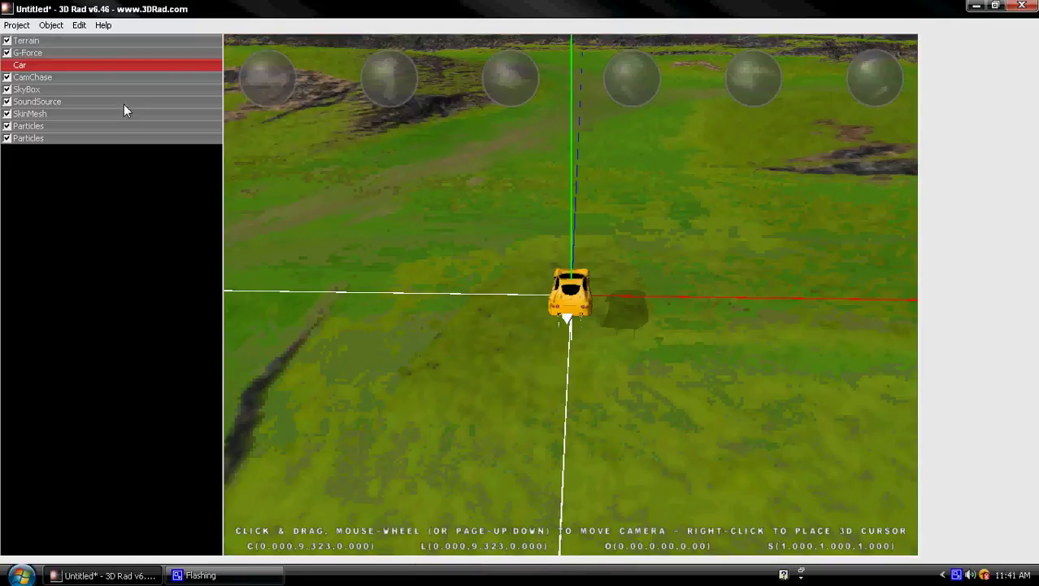
- Add a RigidBody, drag it far from the car, and open its properties
left_click(54, 25)
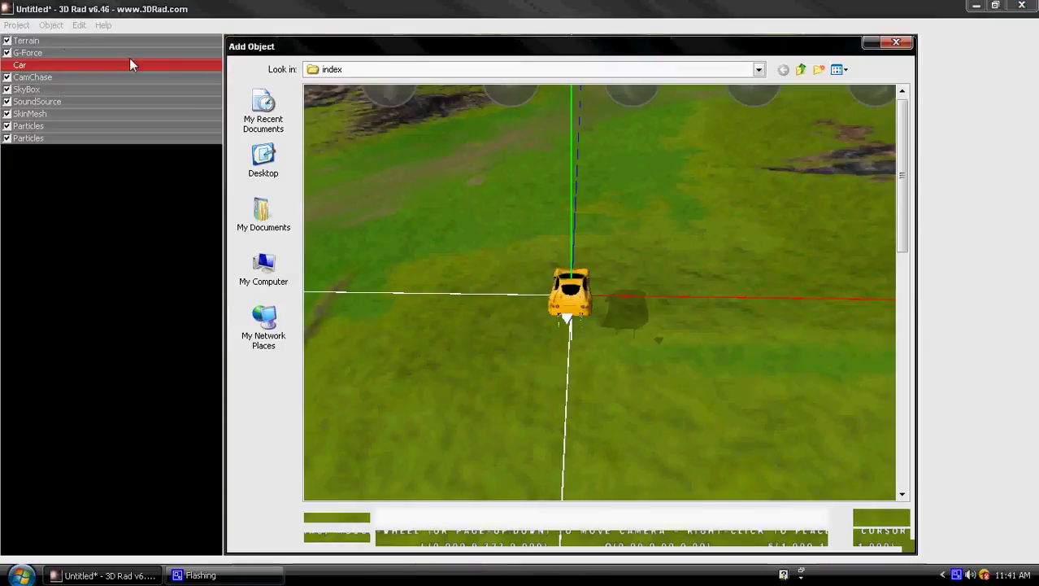
scroll(782, 231, "down", 3)
scroll(872, 303, "up", 3)
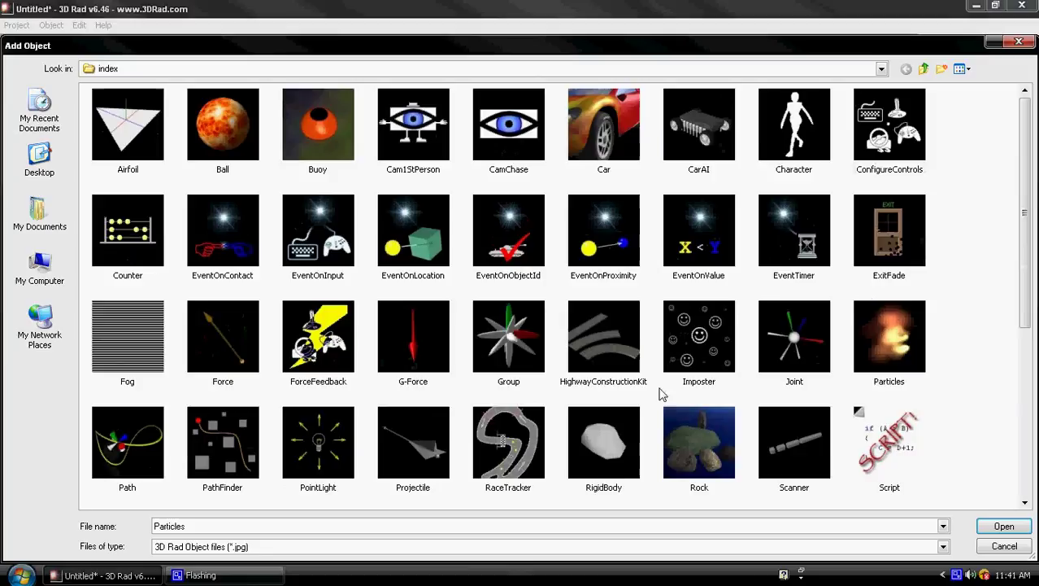
double_click(627, 427)
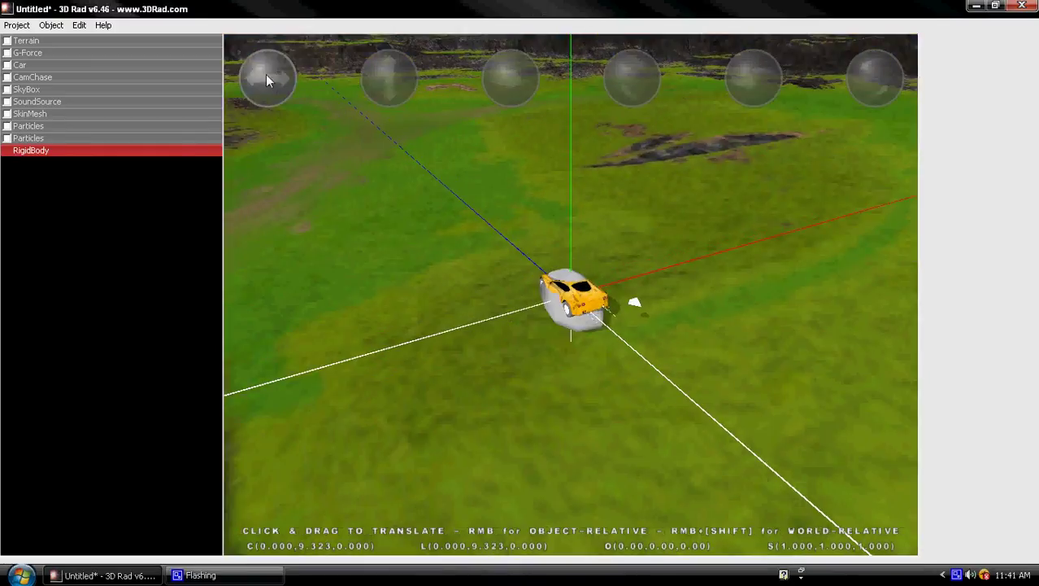
mouse_move(265, 74)
left_mouse_down()
mouse_move(903, 244)
mouse_move(575, 309)
mouse_move(748, 300)
mouse_move(613, 272)
mouse_move(781, 294)
mouse_move(901, 272)
left_mouse_up()
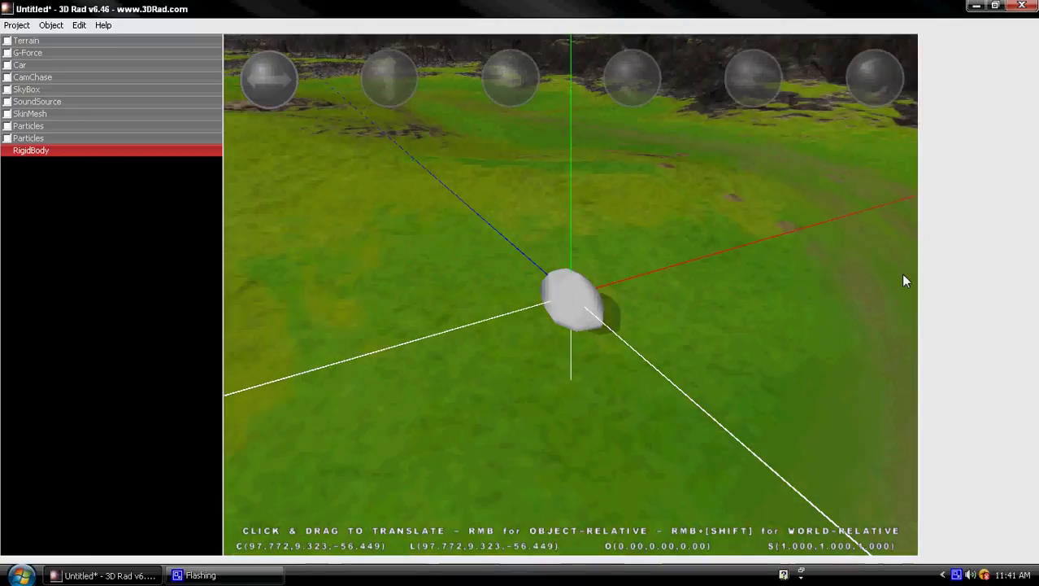
double_click(69, 150)
- Load the Modern House model into the rigid body and confirm
left_click(568, 219)
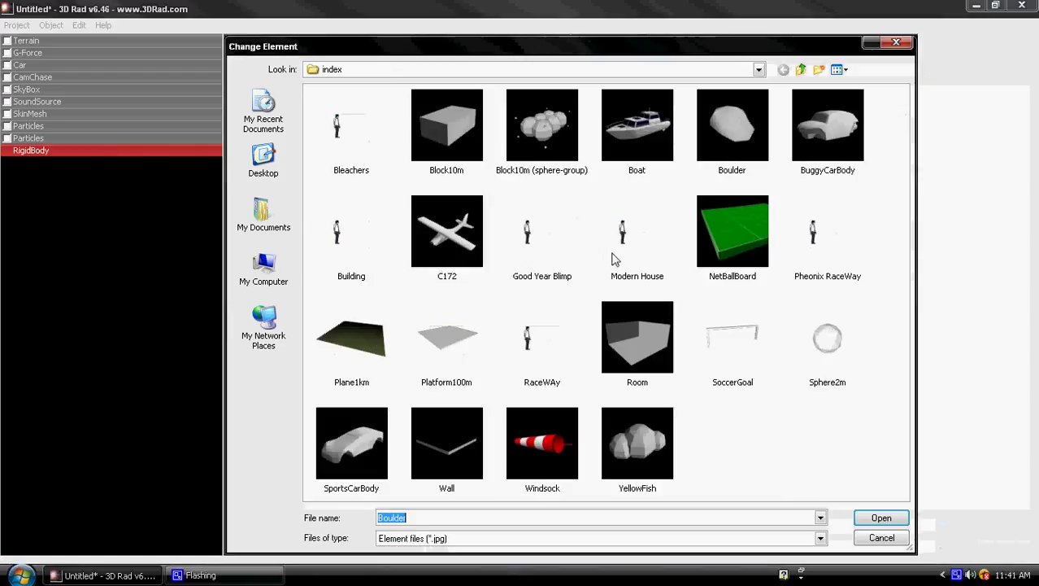
left_click(773, 406)
double_click(625, 237)
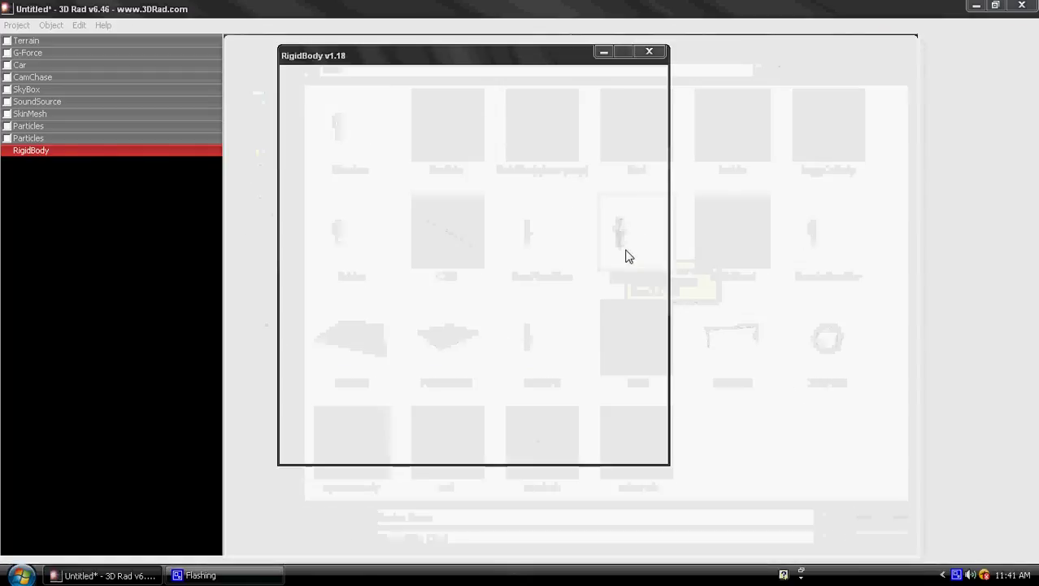
left_click(535, 443)
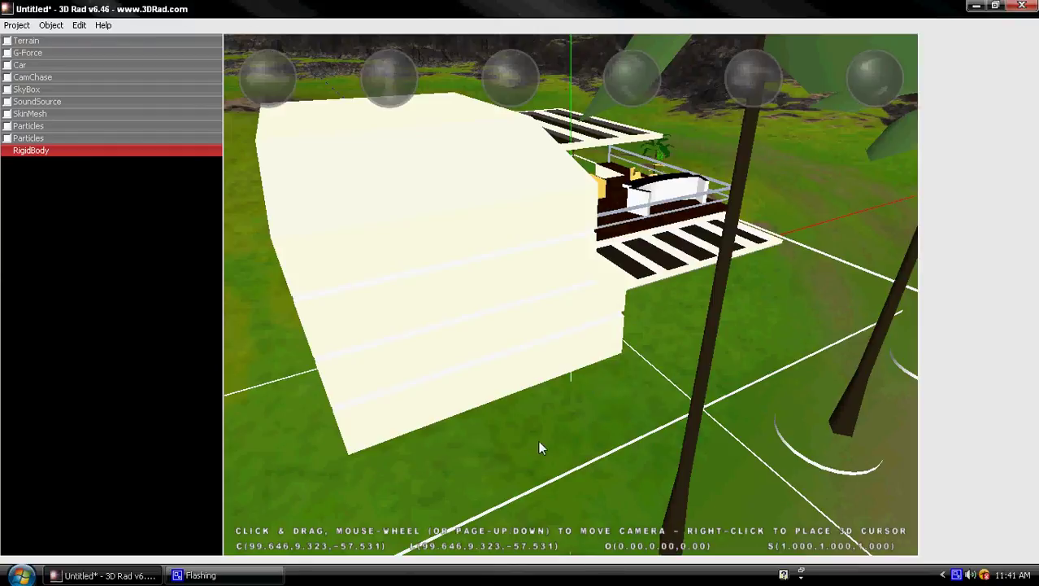
- Turn the house sideways and lower it onto the grass away from the car
left_click_drag(537, 440, 597, 374)
scroll(685, 272, "down", 5)
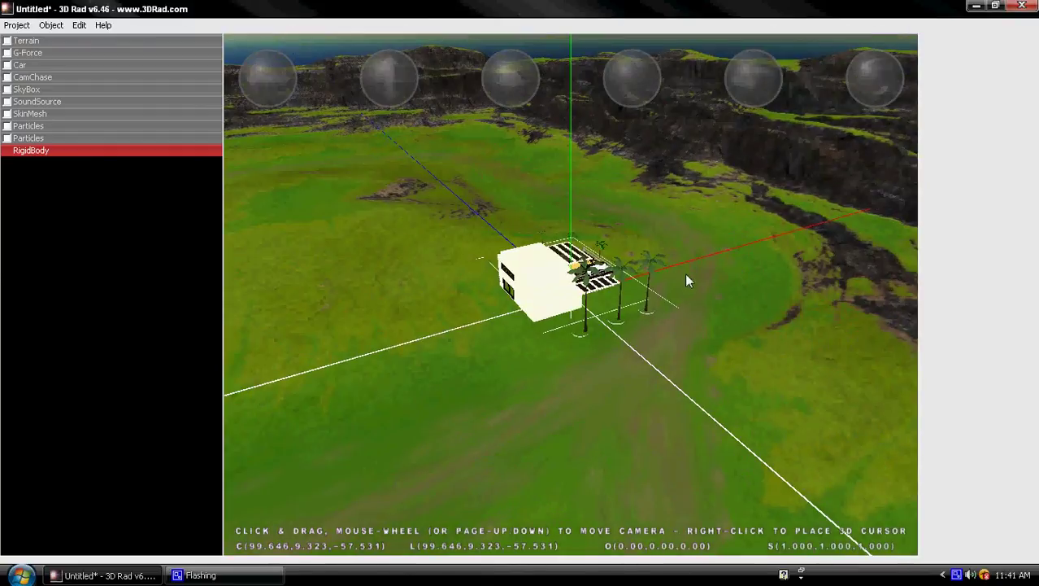
scroll(682, 261, "up", 6)
mouse_move(682, 261)
left_mouse_down()
mouse_move(318, 355)
mouse_move(310, 319)
left_mouse_up()
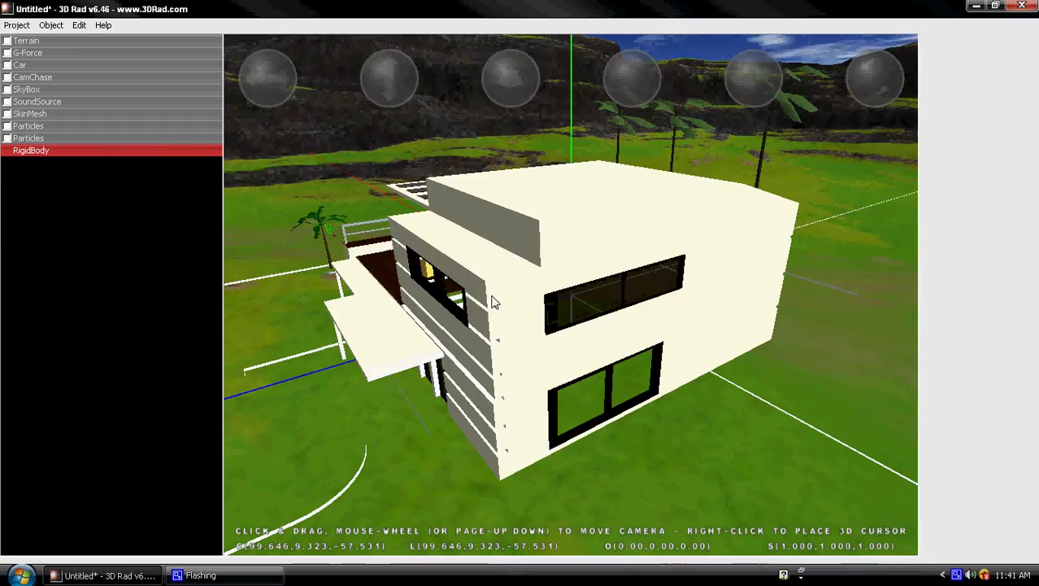
mouse_move(769, 88)
left_mouse_down()
mouse_move(467, 294)
mouse_move(226, 309)
mouse_move(551, 294)
mouse_move(881, 303)
mouse_move(706, 338)
mouse_move(486, 77)
left_mouse_up()
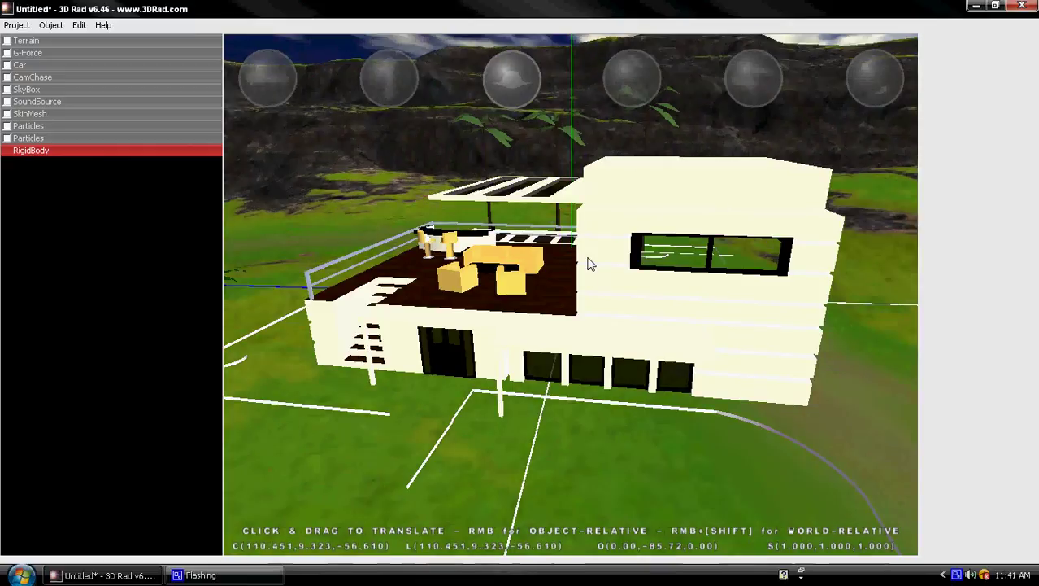
left_click_drag(587, 262, 392, 98)
left_click_drag(578, 356, 575, 463)
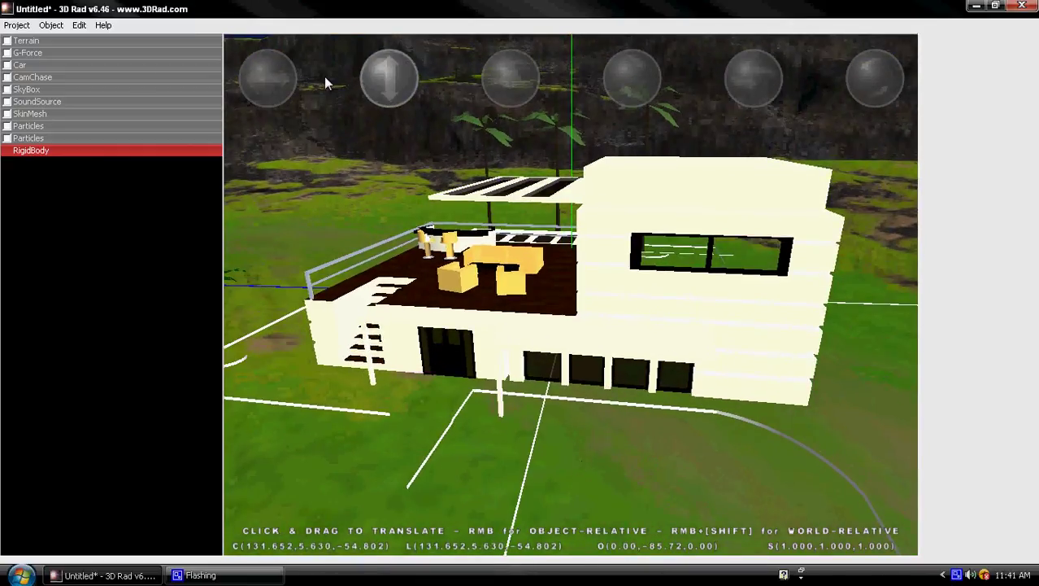
left_click_drag(719, 302, 597, 298)
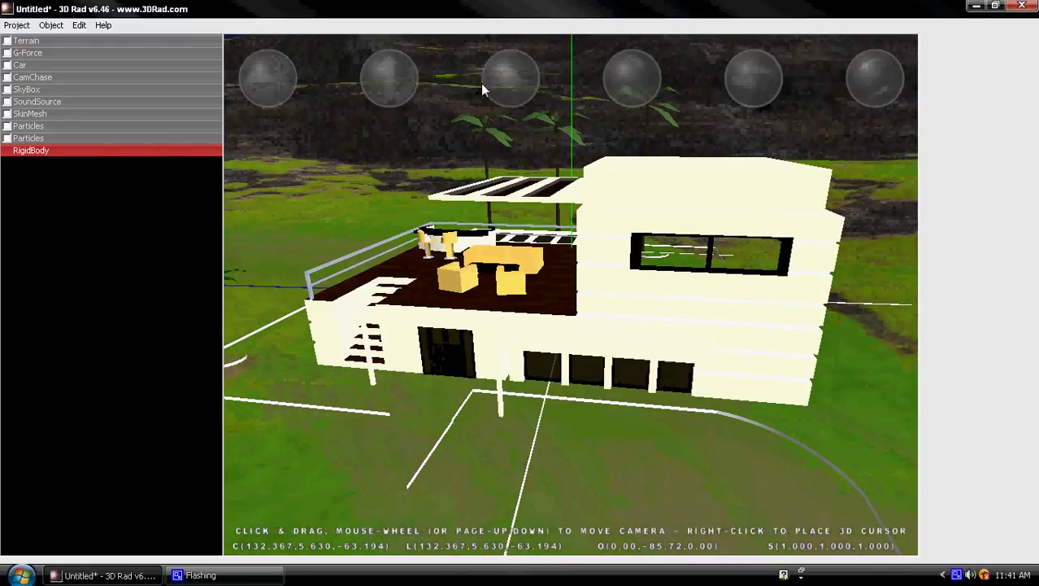
left_click(391, 79)
left_click_drag(577, 346, 584, 356)
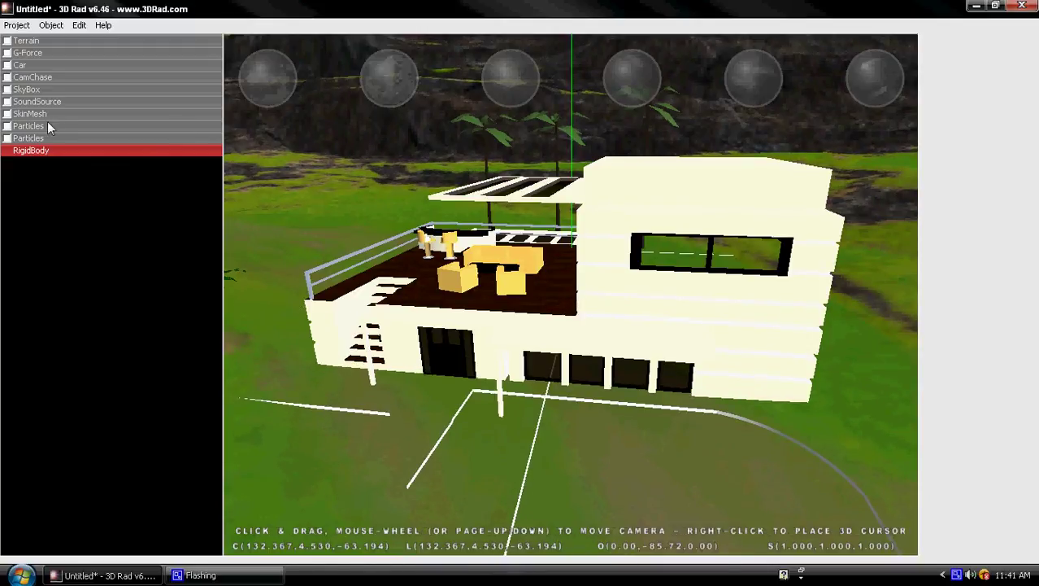
left_click(32, 66)
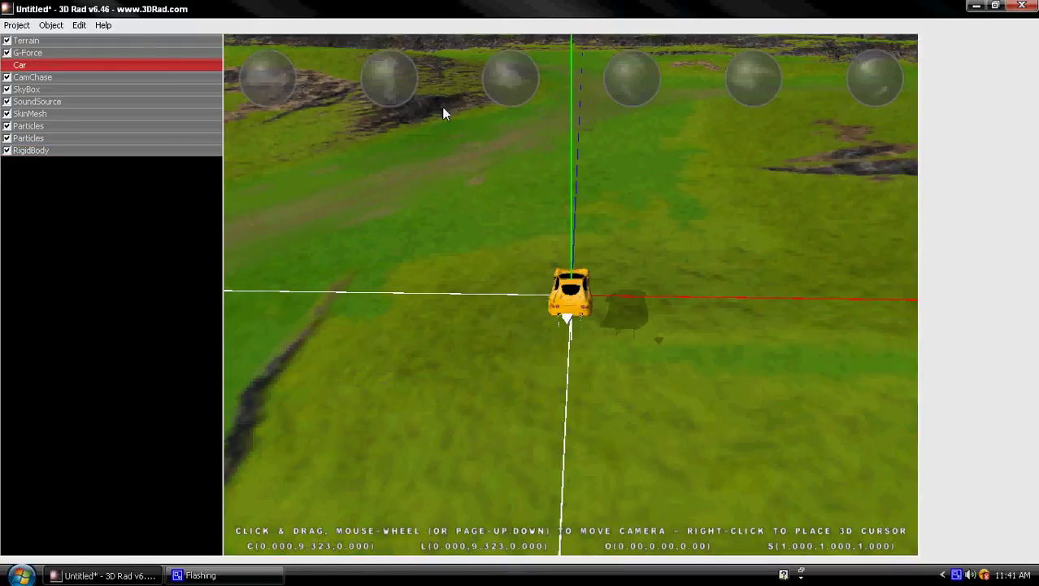
key("space")
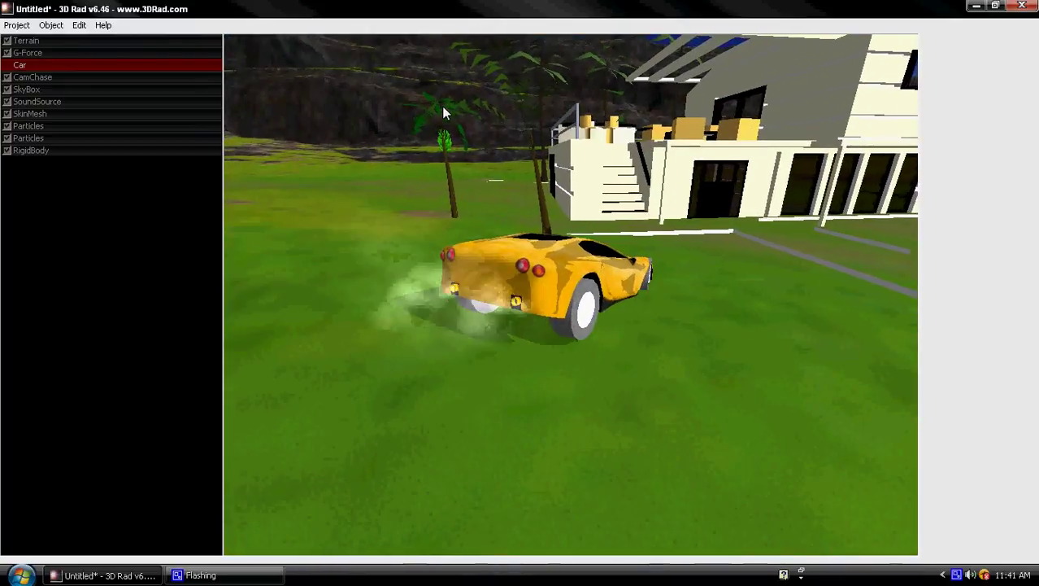
key("Escape")
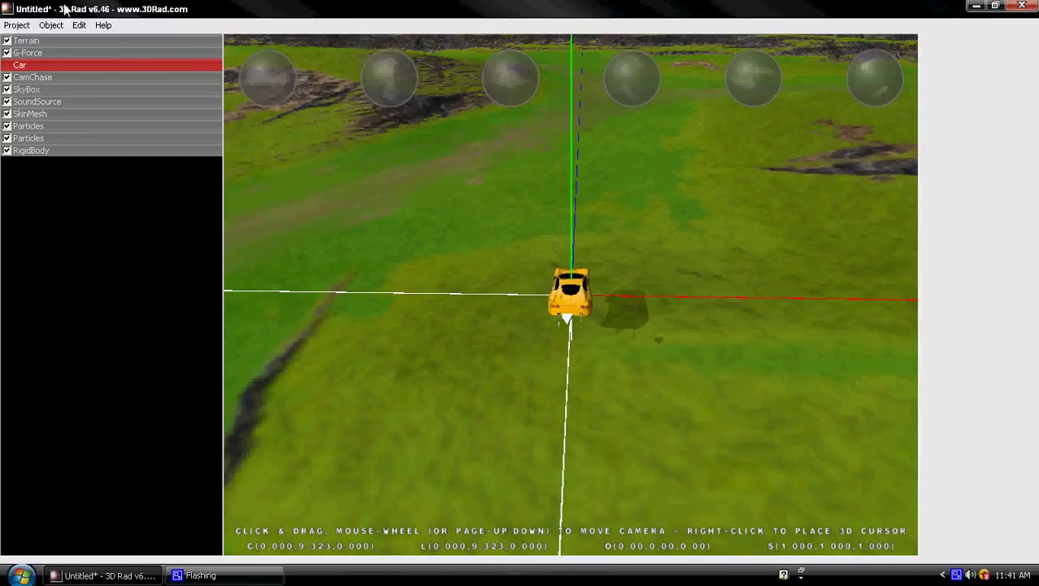
- Add a second RigidBody and assign it a model from the model list
left_click(51, 24)
left_click(61, 42)
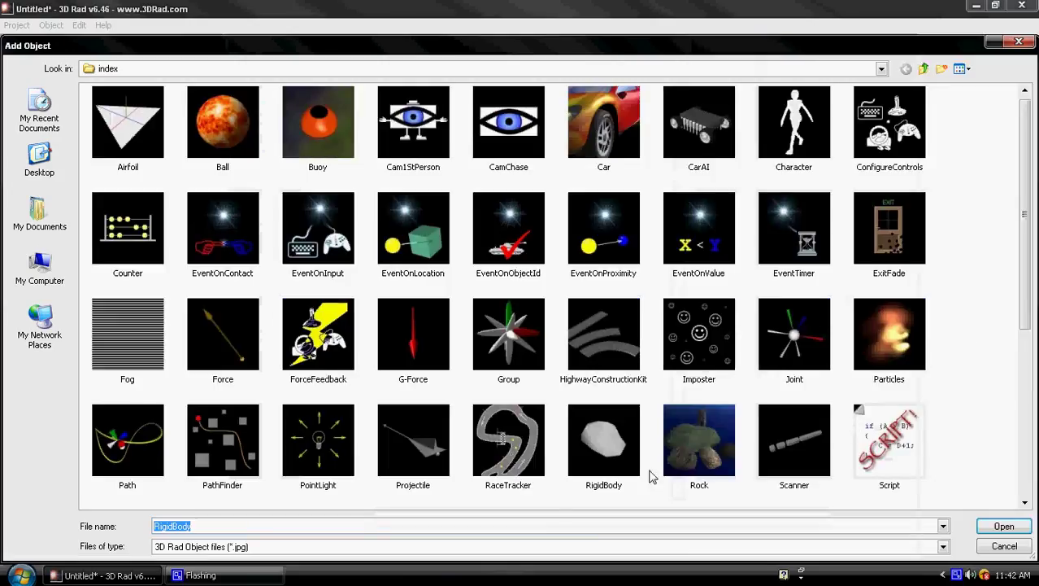
double_click(602, 439)
double_click(60, 161)
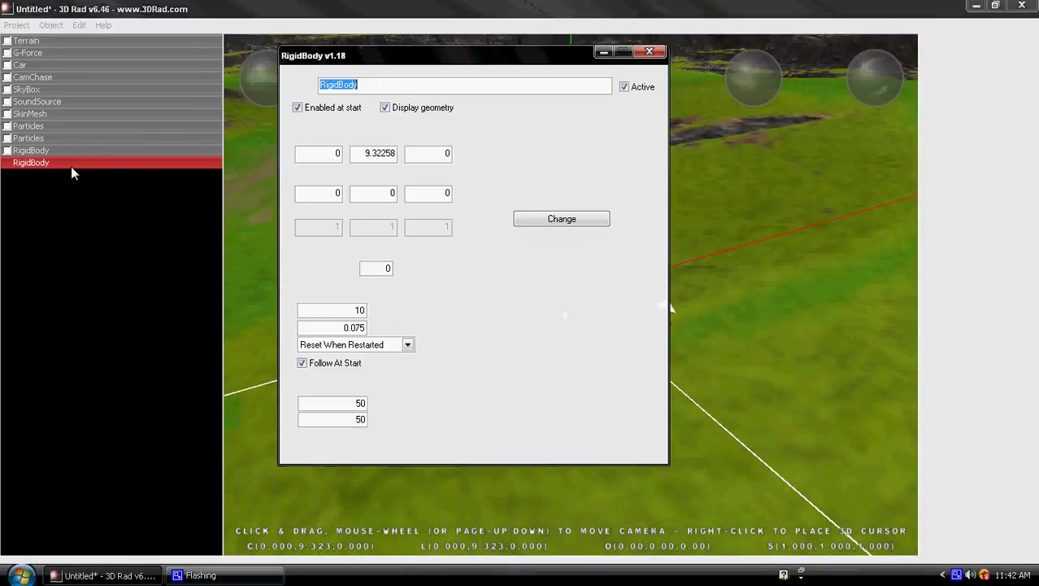
left_click(561, 150)
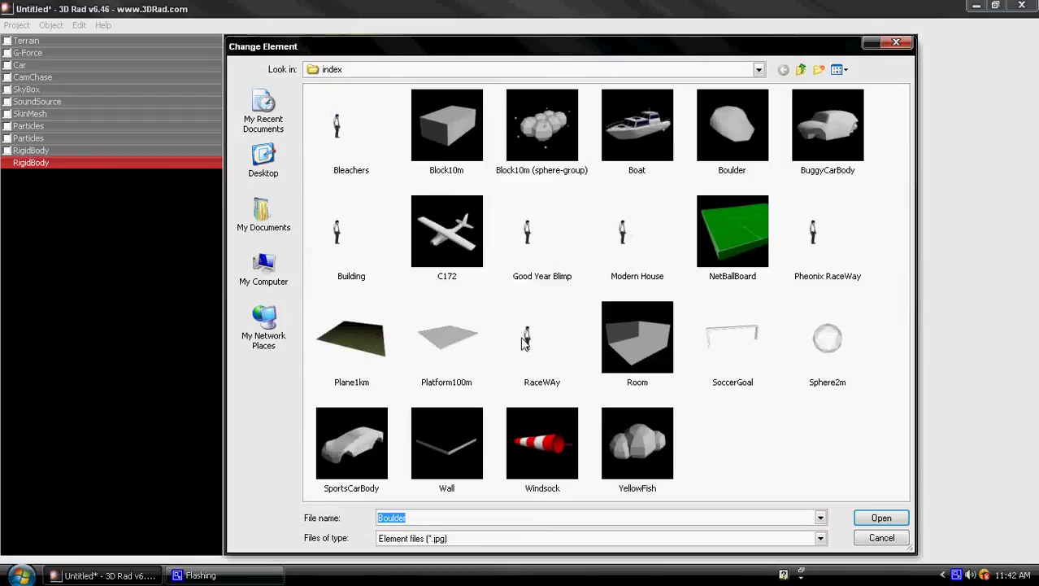
double_click(545, 345)
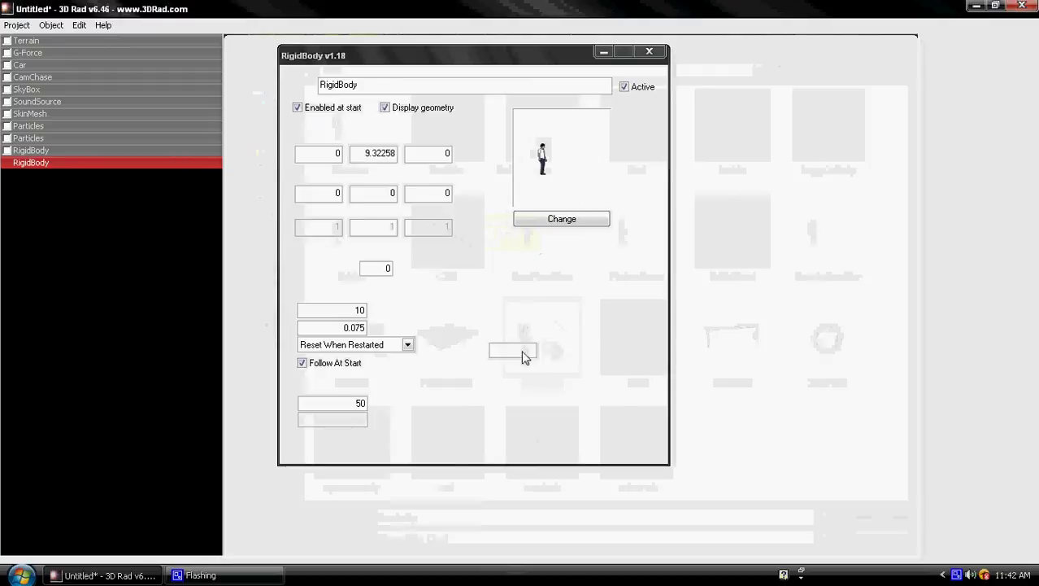
left_click(521, 446)
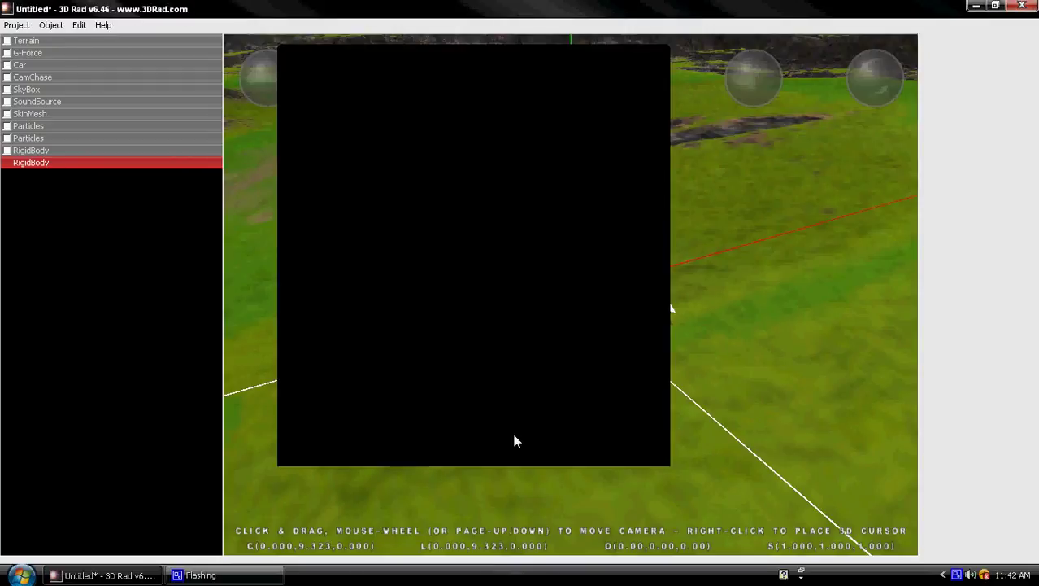
- Delete the extra rigid body and reselect the Car
scroll(529, 362, "down", 3)
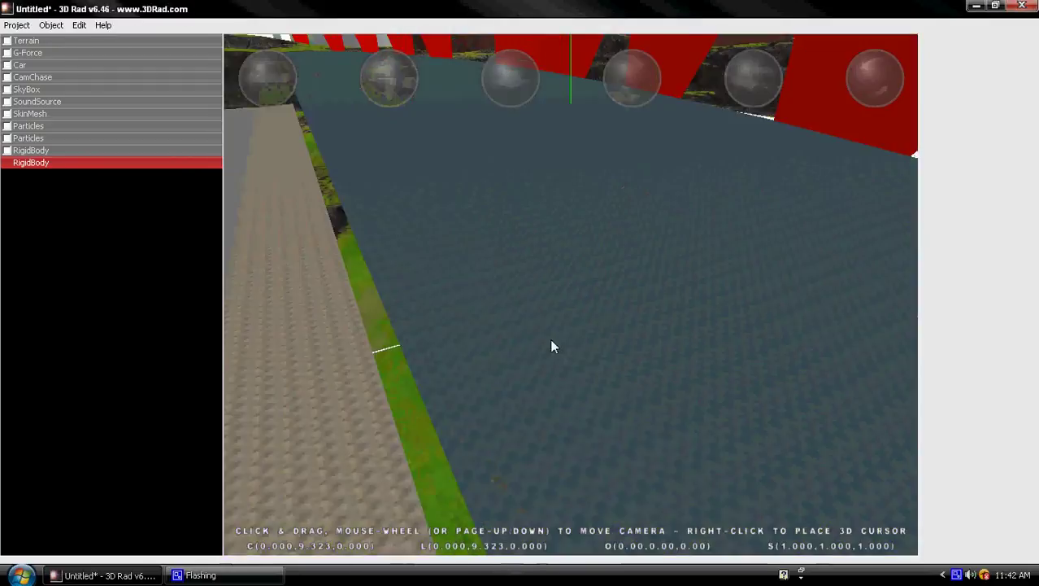
scroll(585, 325, "down", 3)
scroll(615, 308, "down", 3)
scroll(614, 311, "down", 2)
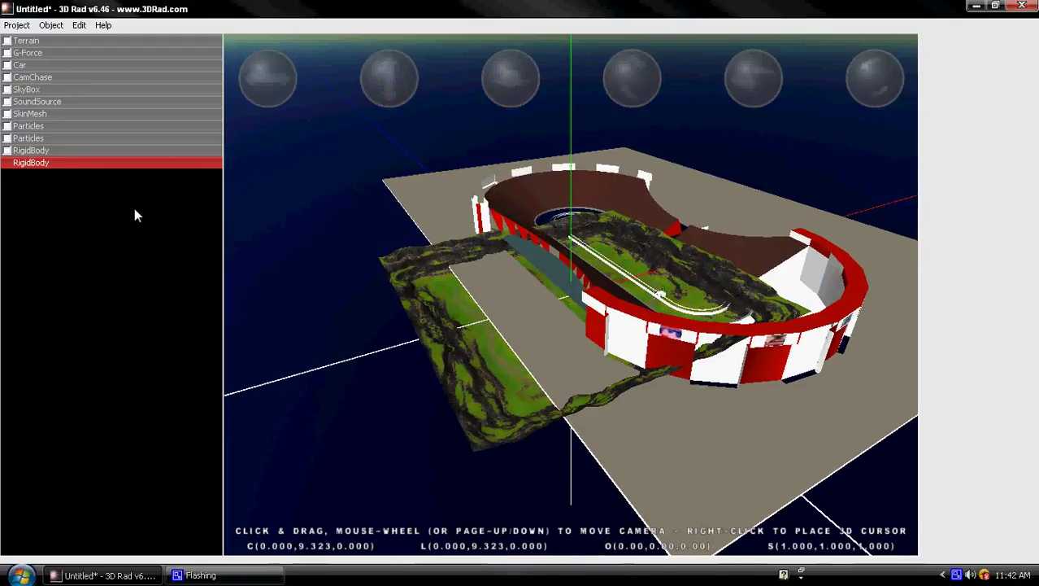
key("Delete")
key("Return")
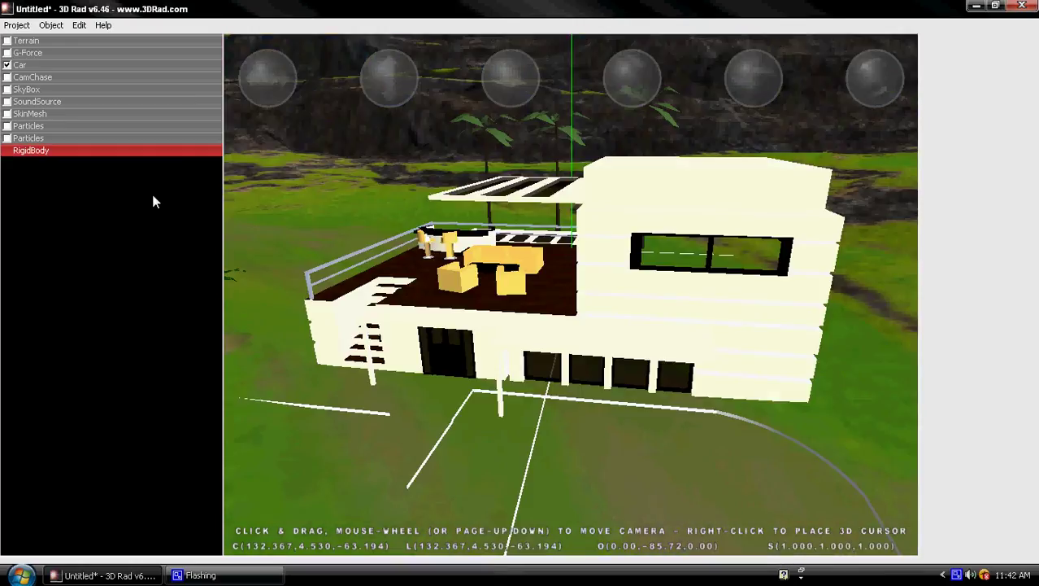
left_click(50, 26)
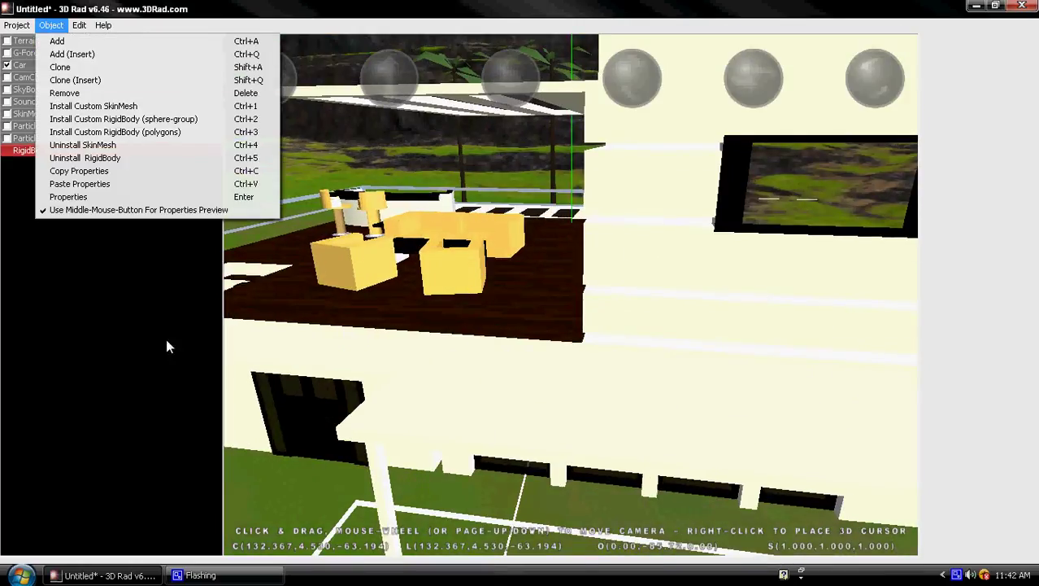
left_click(166, 339)
left_click(33, 65)
- Add an EventOnInput object and open its properties
left_click(51, 26)
left_click(82, 38)
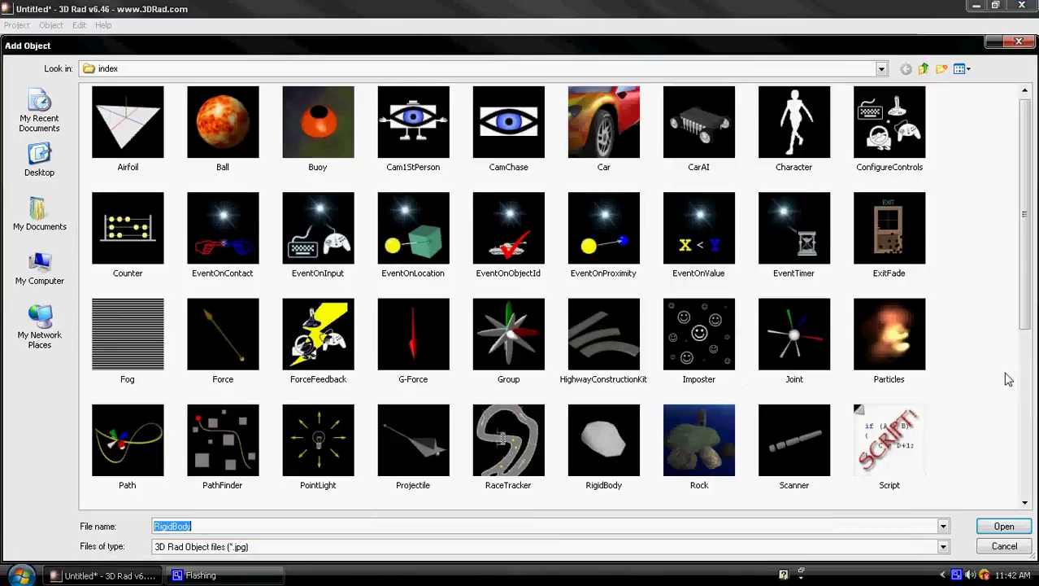
left_click(1007, 379)
scroll(996, 378, "down", 3)
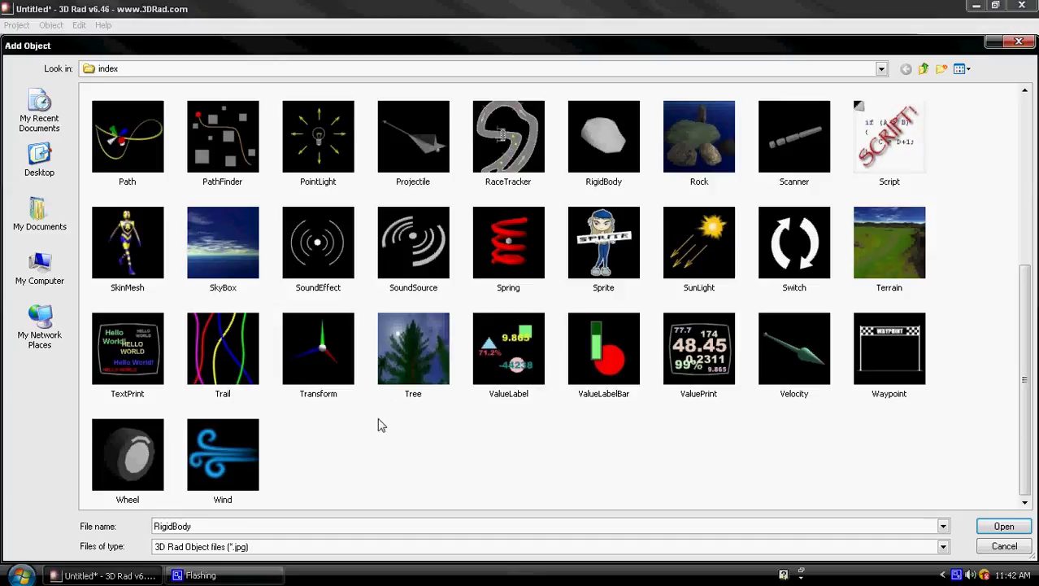
scroll(387, 432, "up", 2)
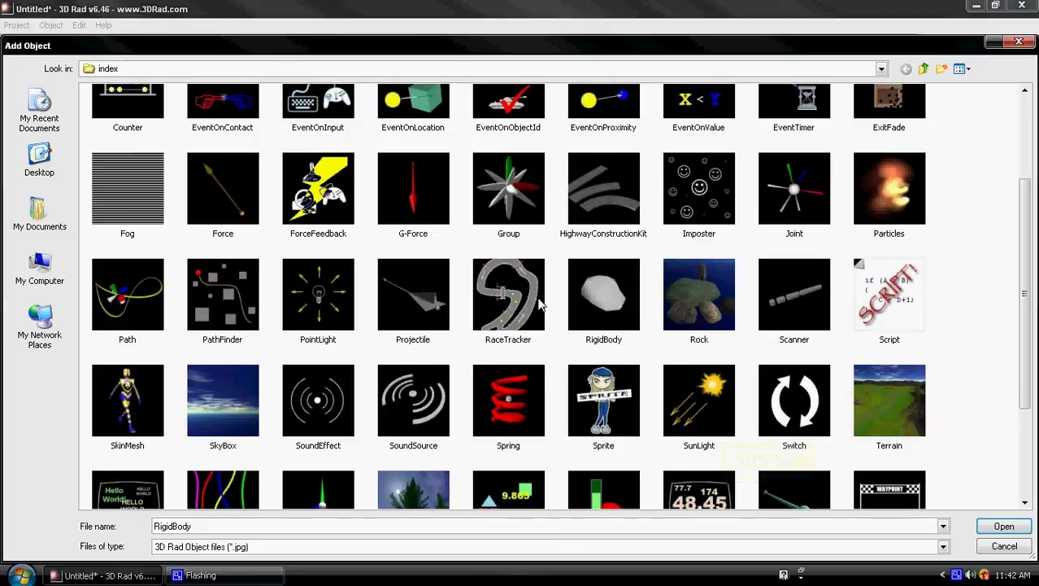
scroll(533, 389, "down", 3)
scroll(379, 416, "up", 5)
double_click(348, 253)
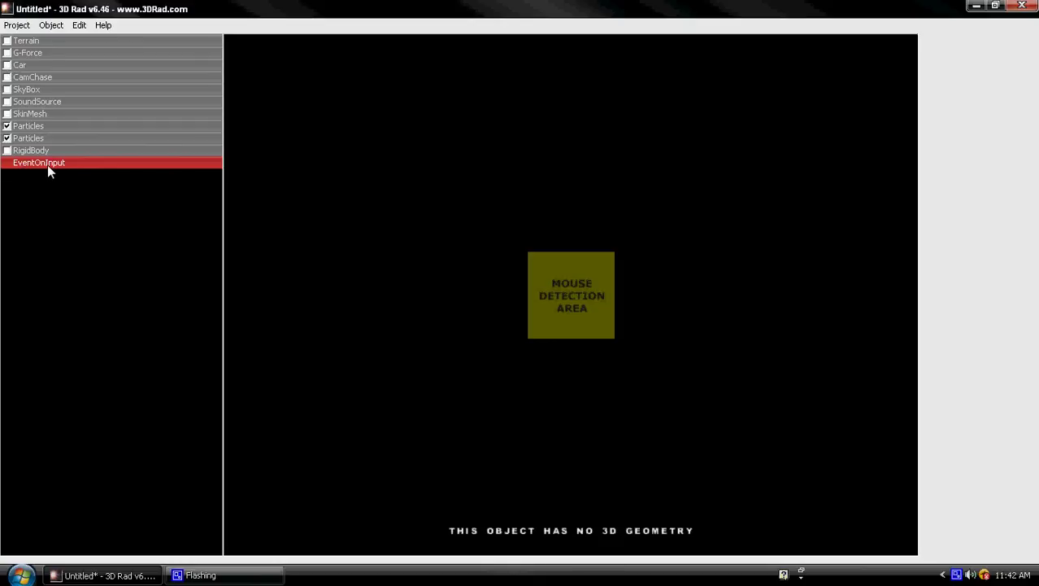
double_click(47, 164)
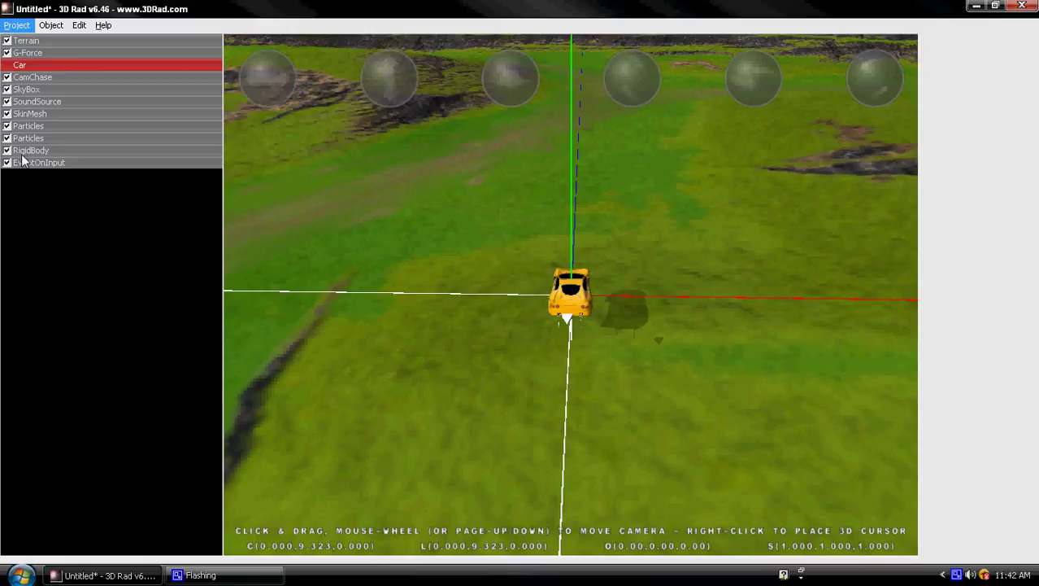
- Play the project, drive the car forward, then stop the simulation
left_click(17, 25)
left_click(58, 145)
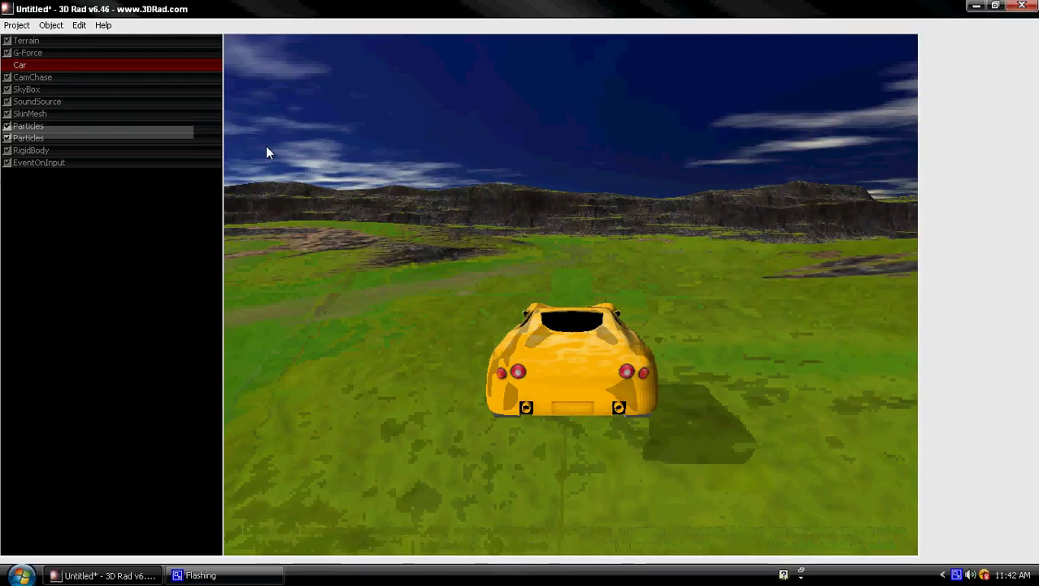
key("Up")
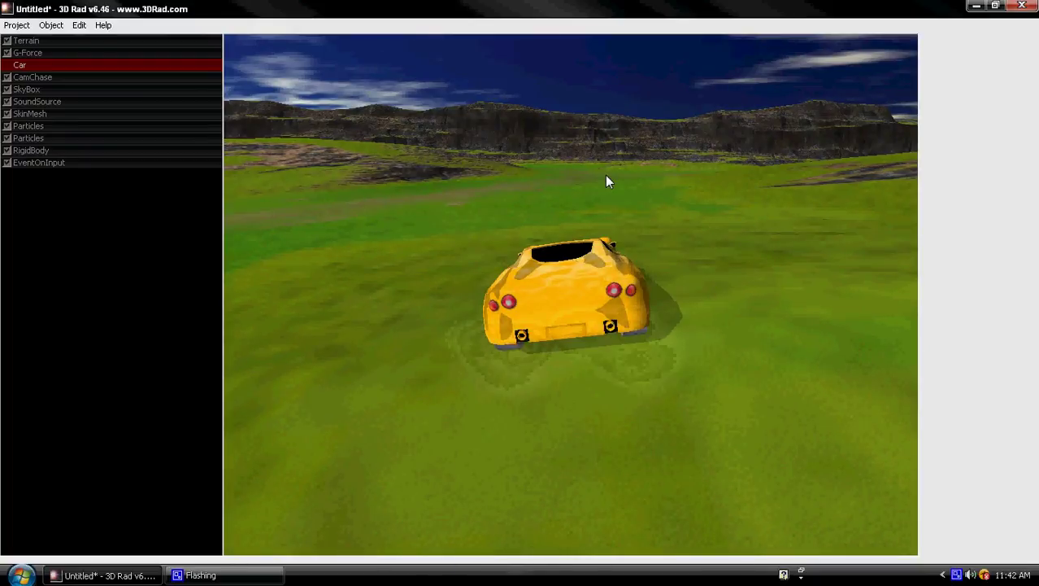
key("Escape")
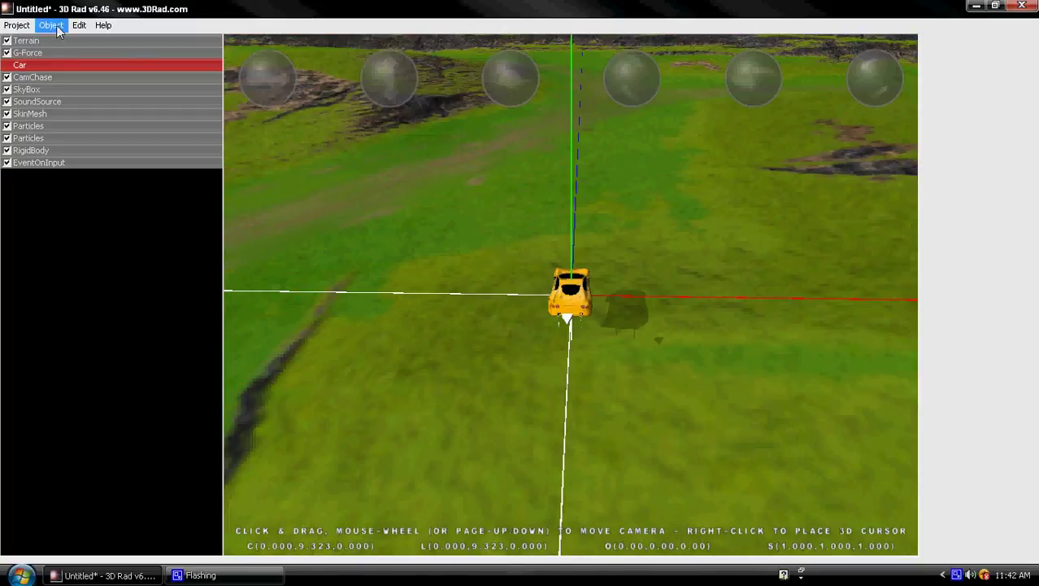
- Add another EventOnInput with one Particles emitter set to START ON INPUT, then reselect the Car
left_click(50, 24)
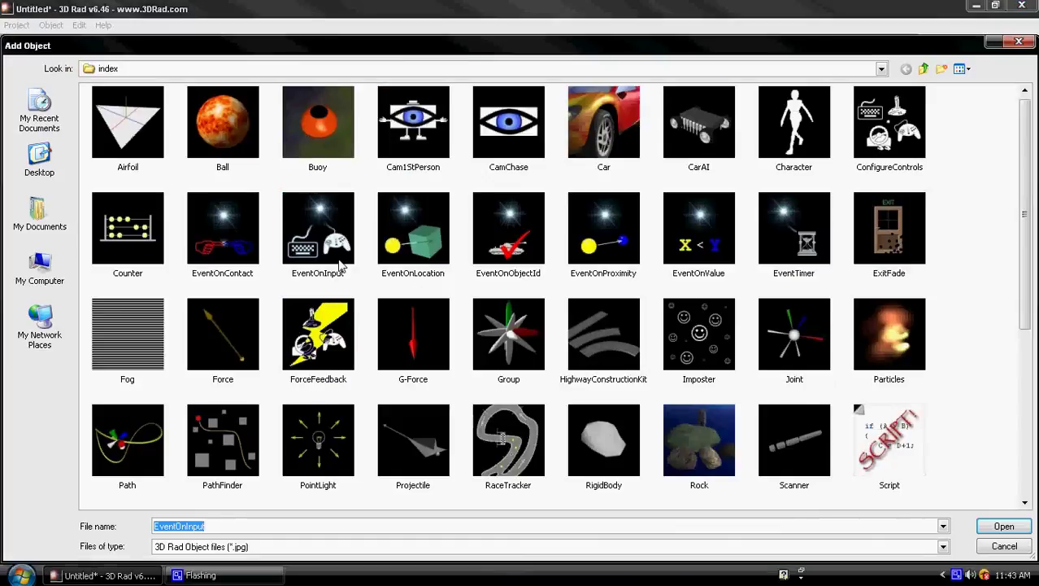
double_click(340, 265)
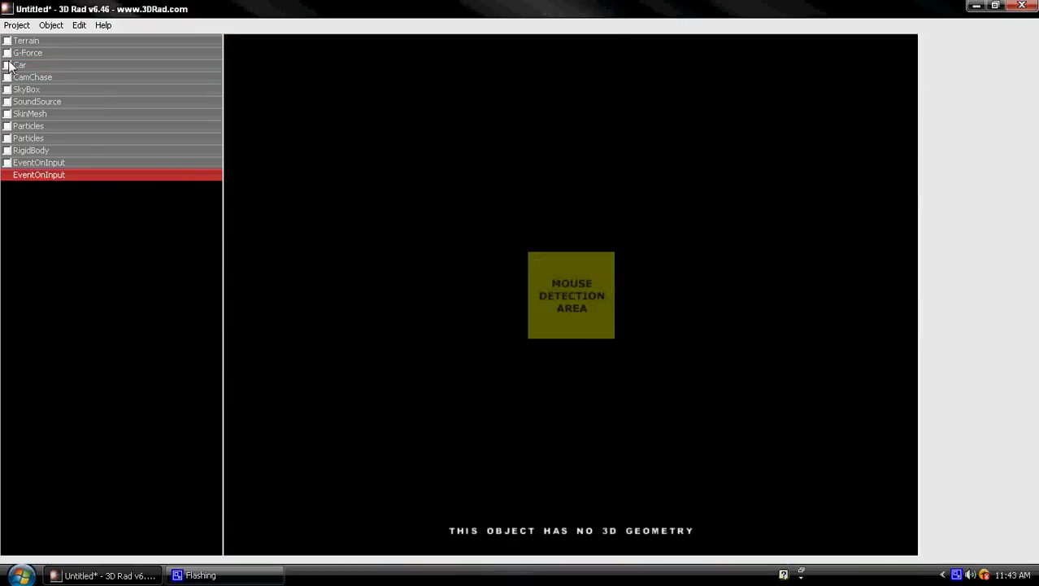
double_click(28, 175)
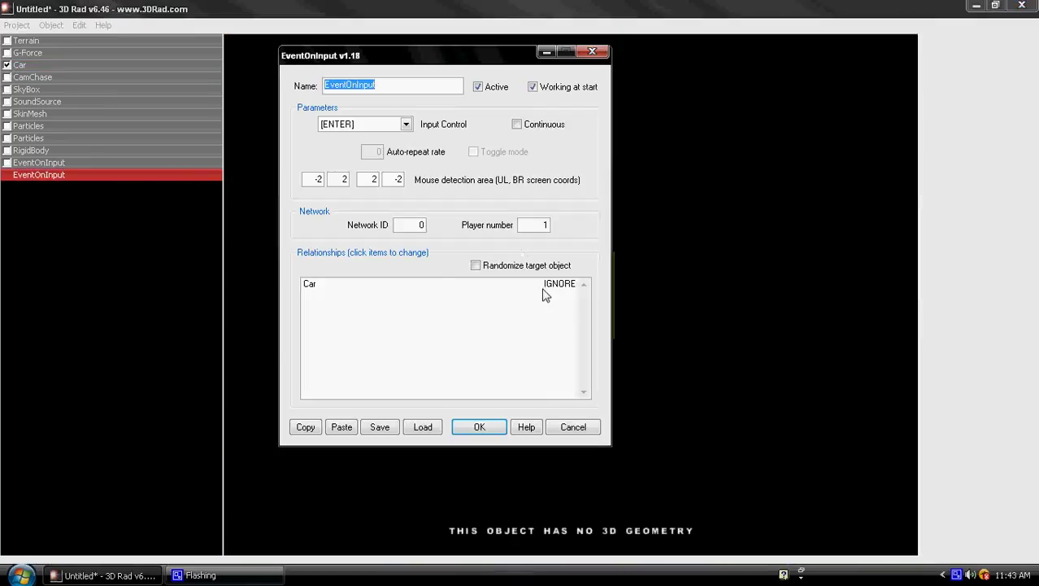
left_click(573, 429)
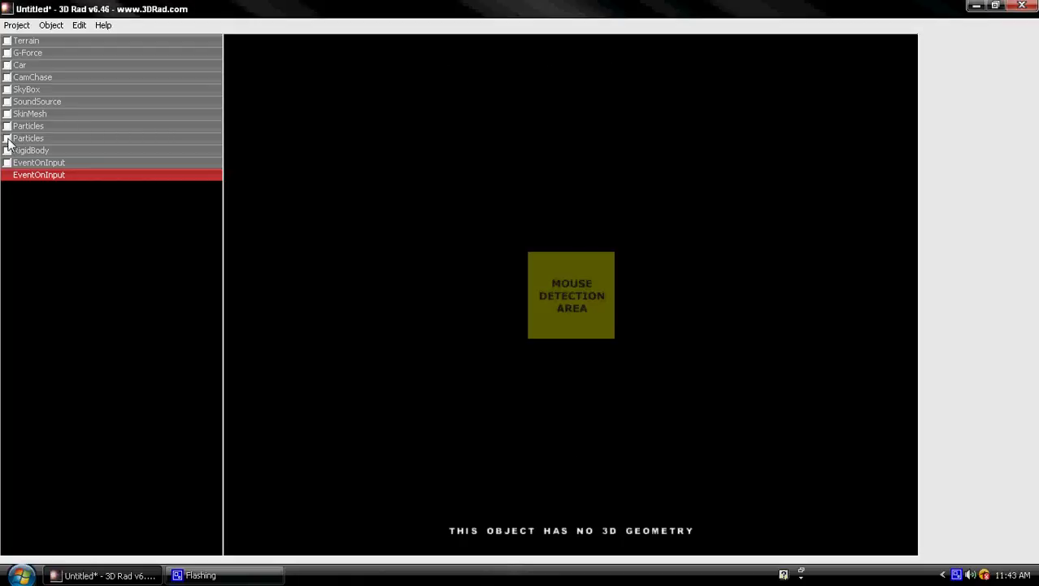
double_click(23, 178)
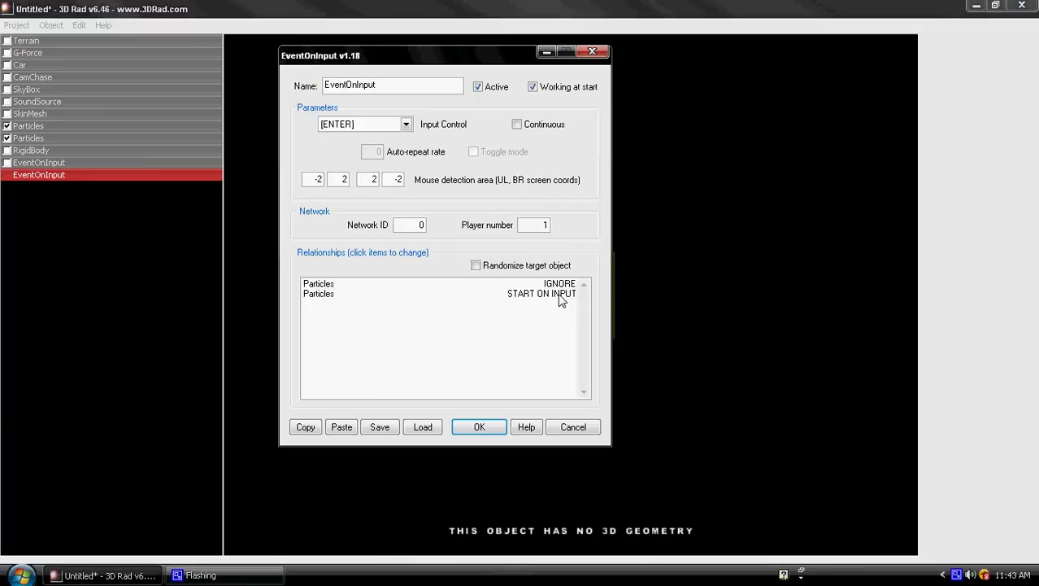
left_click(479, 428)
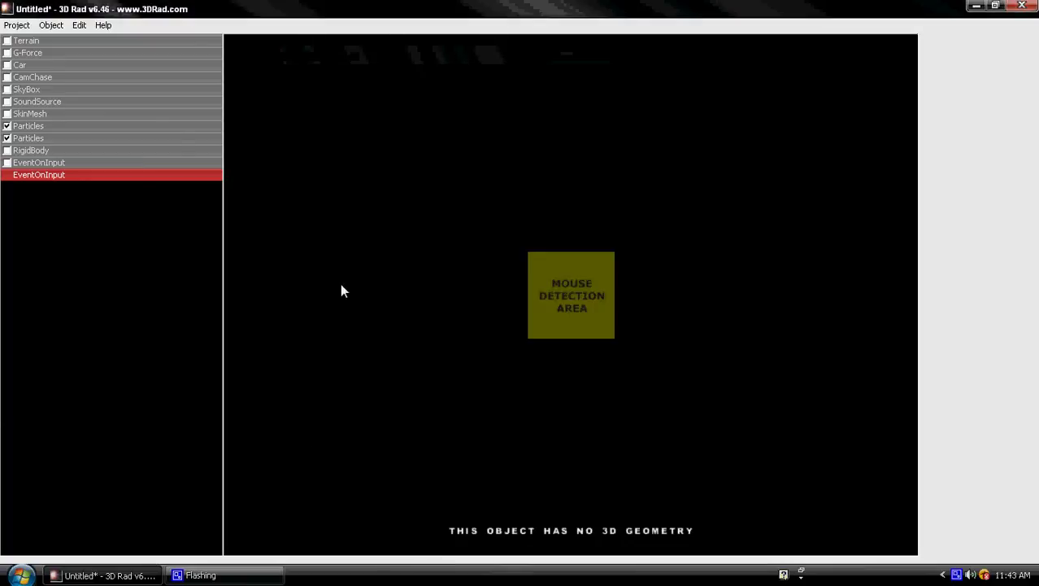
left_click(50, 63)
key("alt")
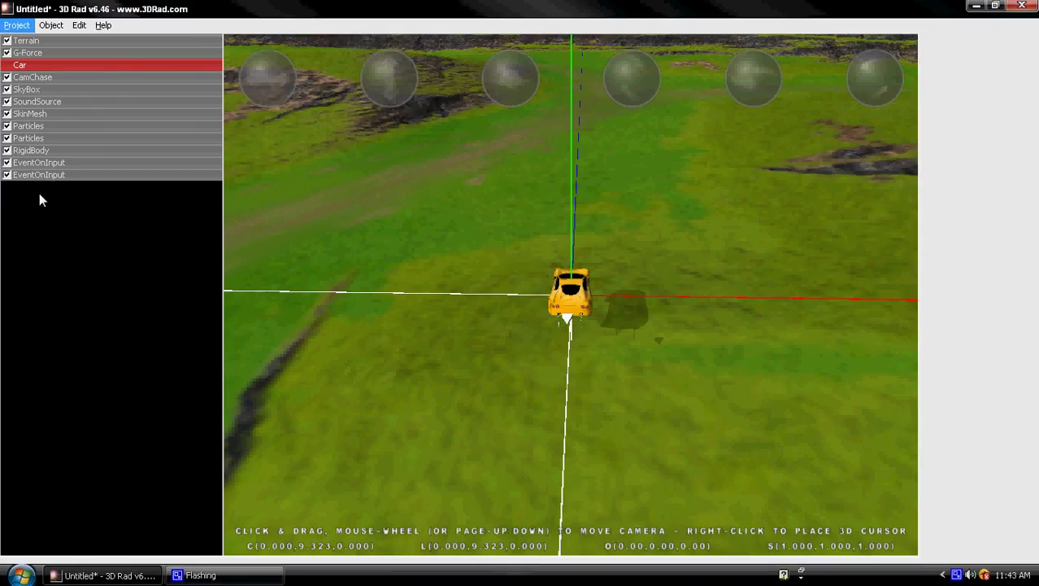
key("space")
key("Escape")
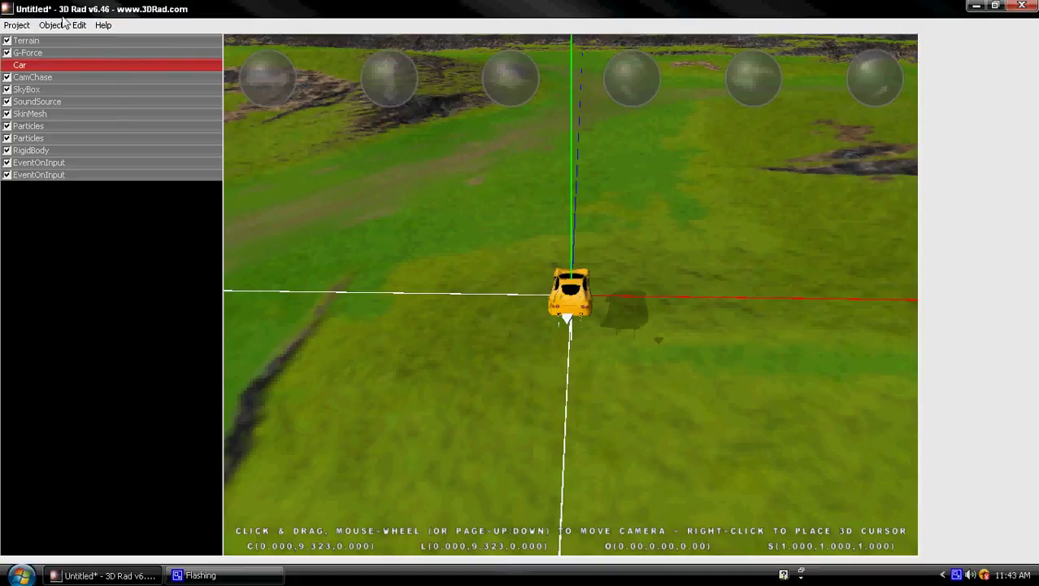
left_click(5, 28)
left_click(40, 135)
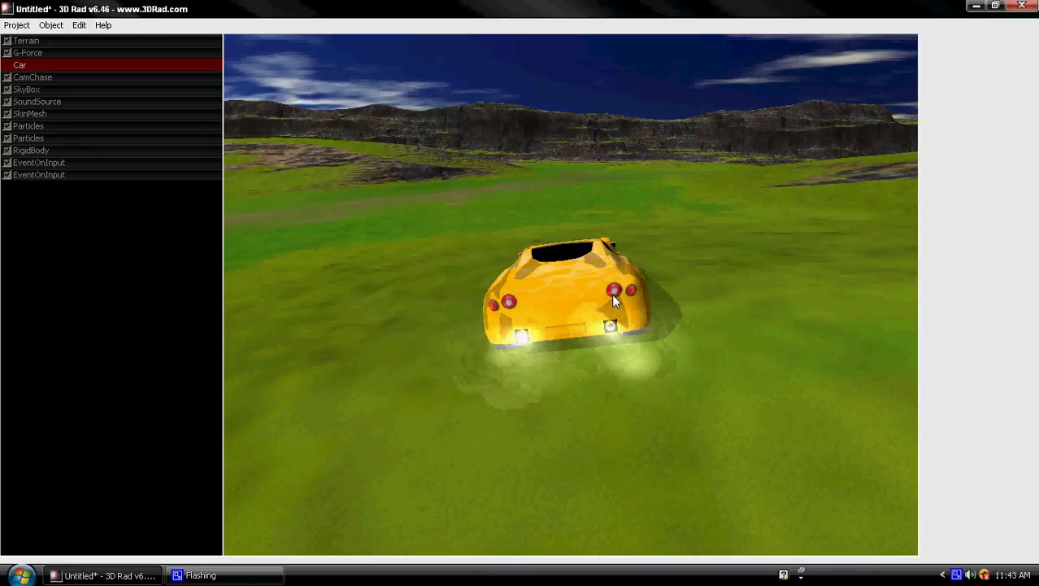
key("Up")
key("Right")
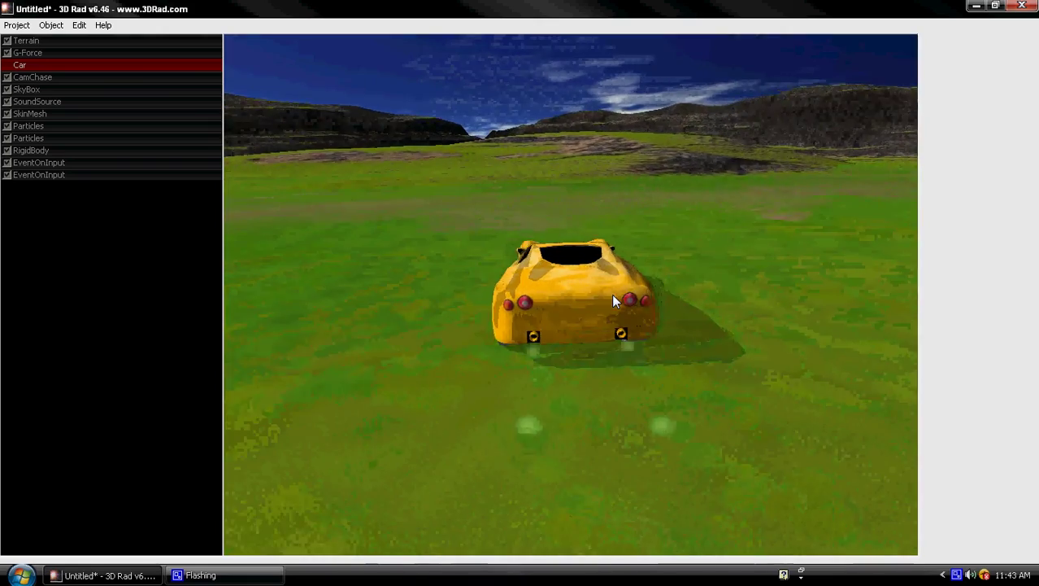
key("Left")
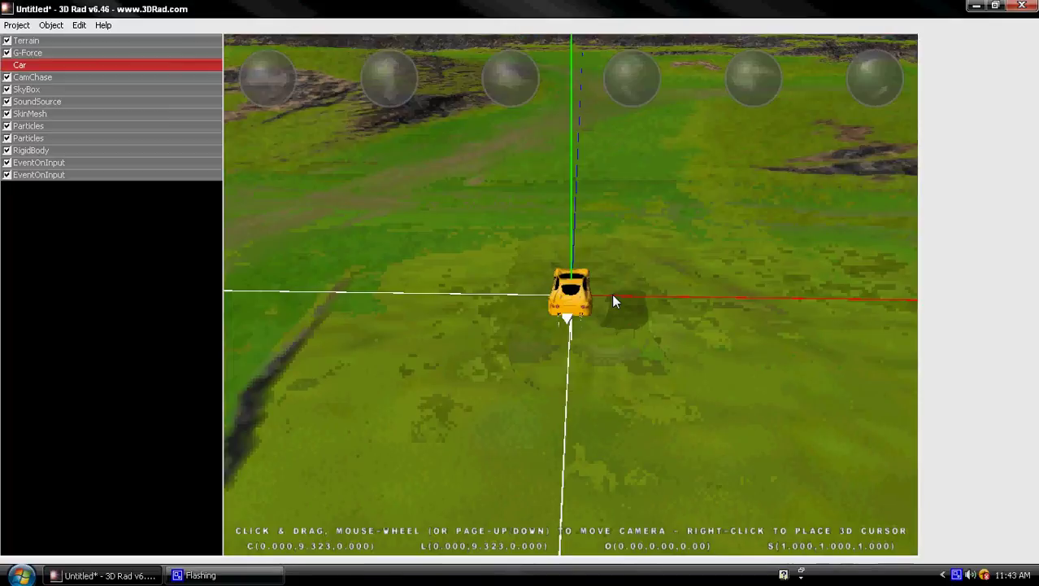
key("Escape")
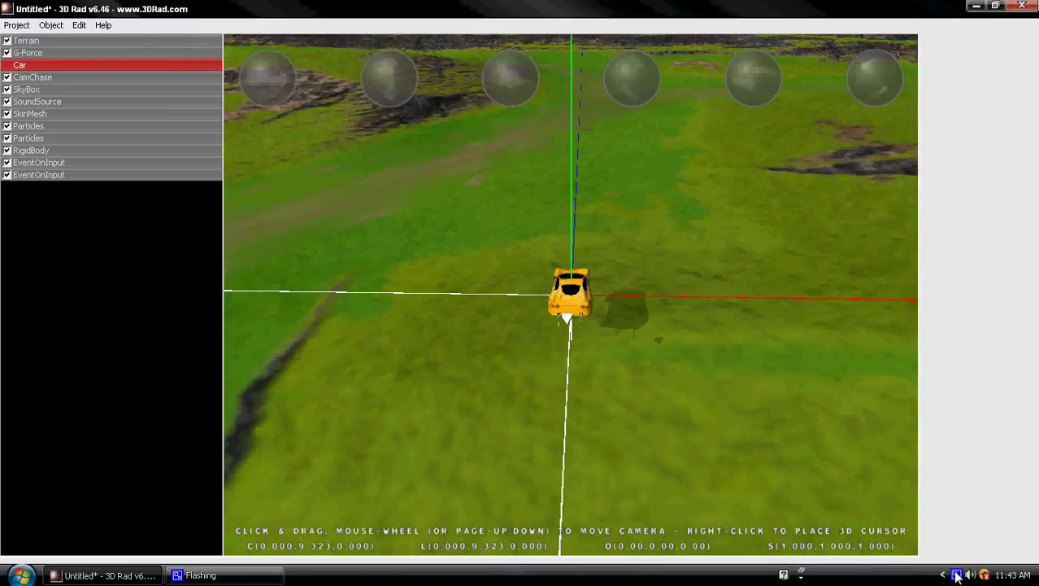